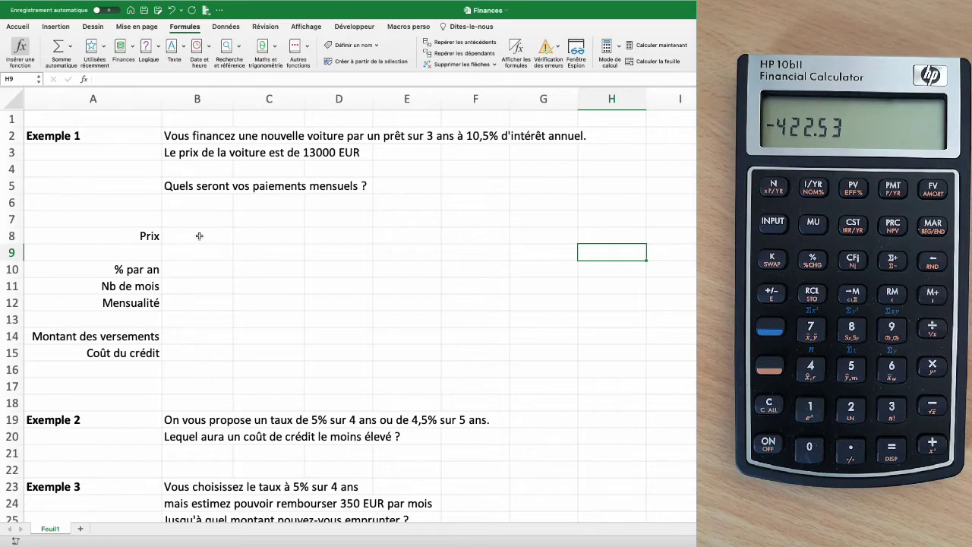
Enter price 13000 in B8, rate 10,5% in B10 and months =3*12 in B11.
click(191, 237)
text(13000)
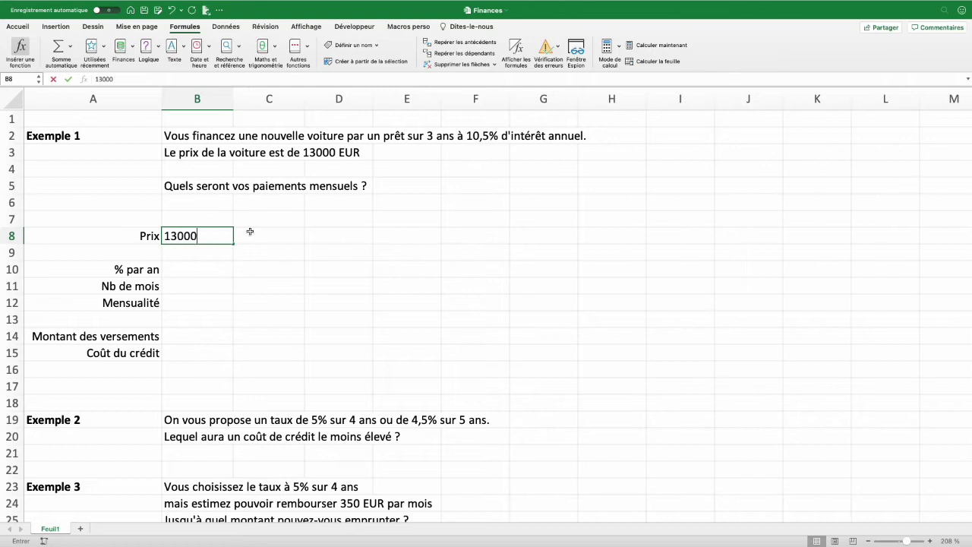
key(Return)
text(10,5)
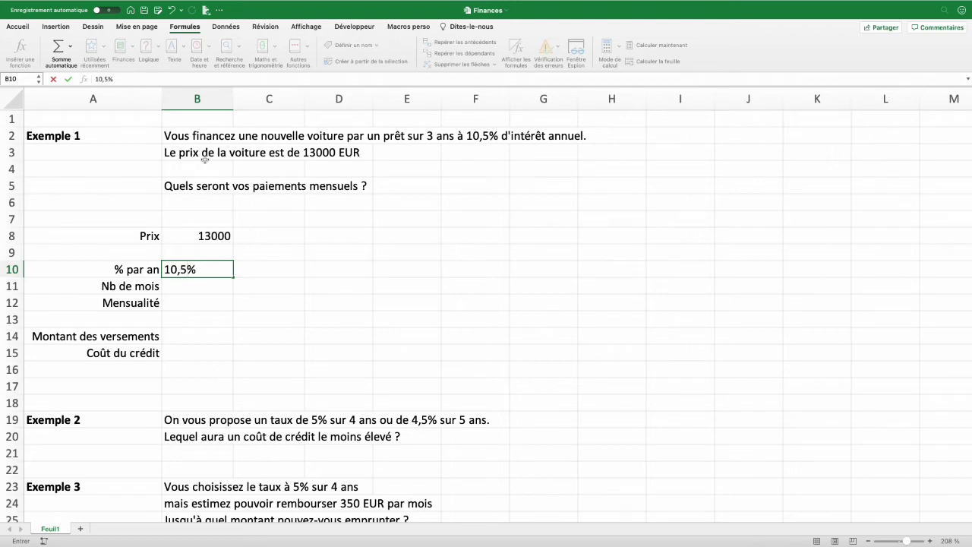
key(Return)
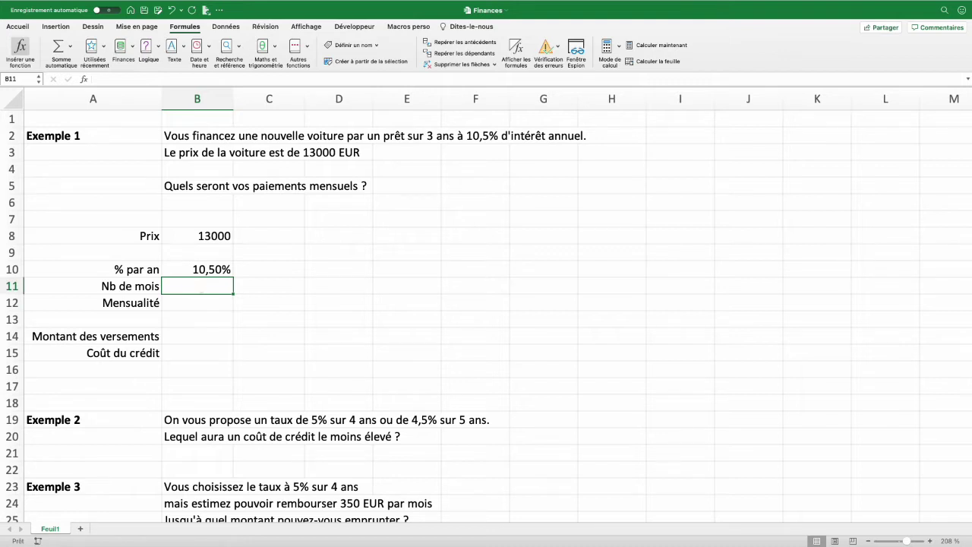
text(=3*12)
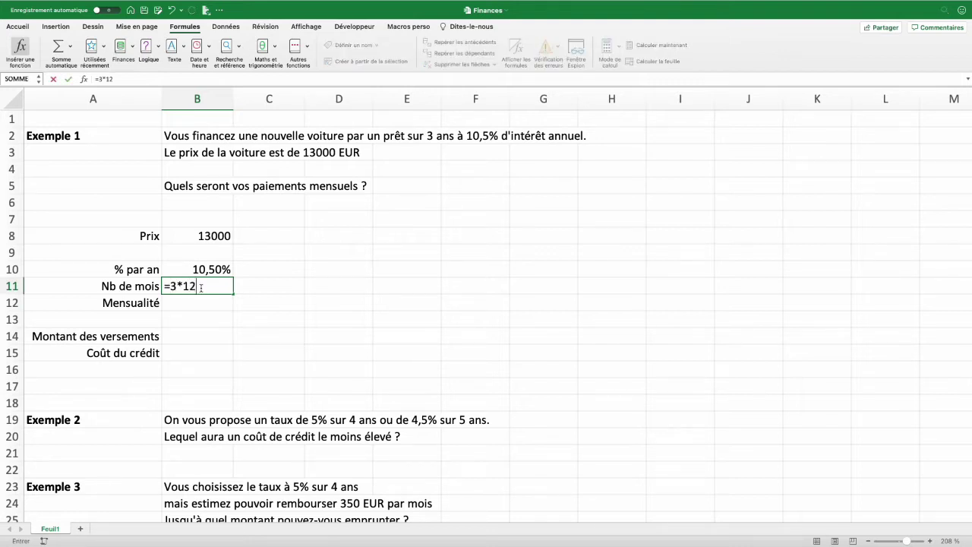
key(Return)
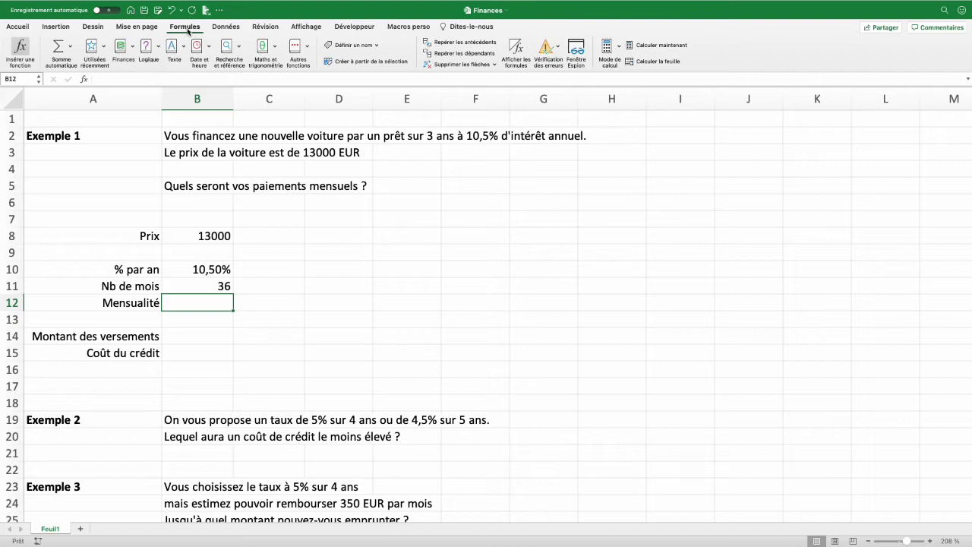
Insert =VPM(B10/12;B11;B8;0) in B12 for a monthly payment of -422,53 €.
click(133, 53)
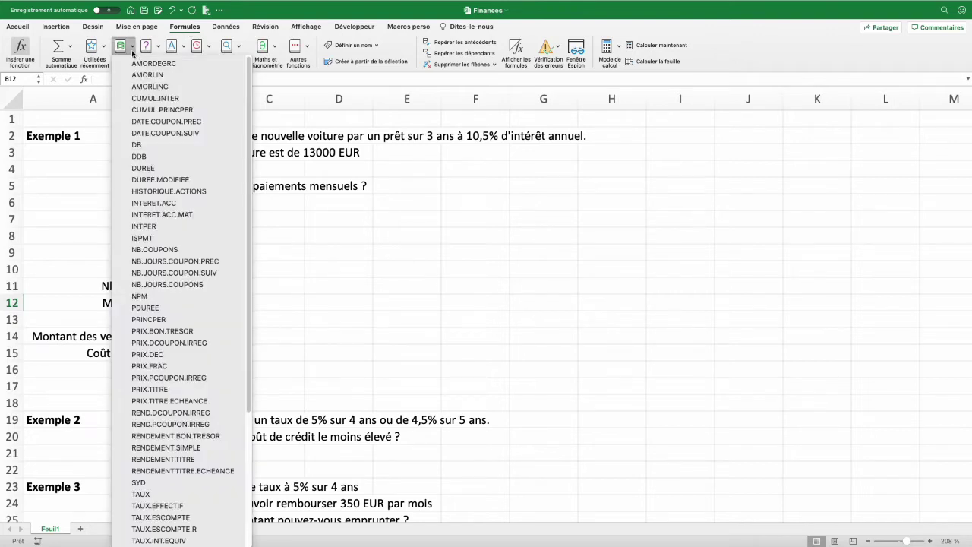
scroll(174, 195, down, 2)
scroll(171, 342, down, 3)
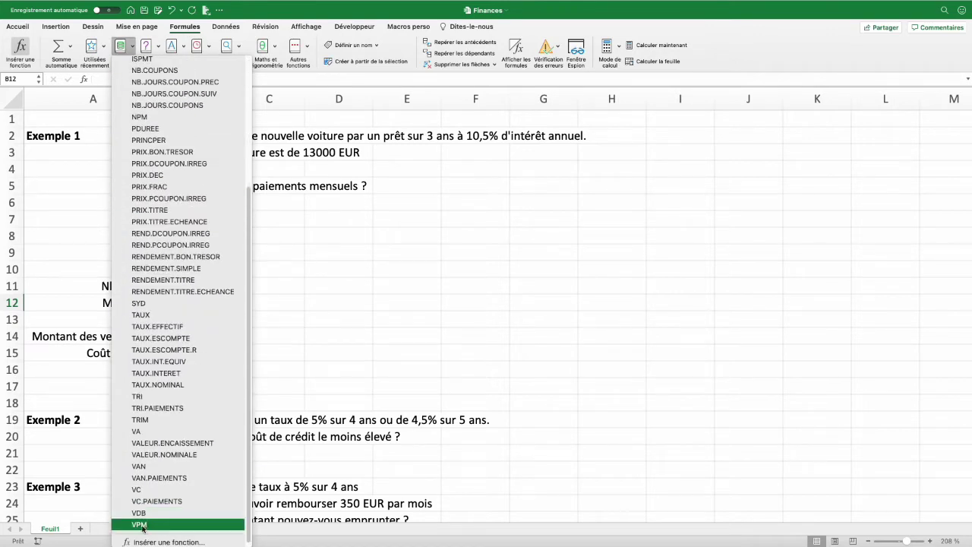
click(140, 525)
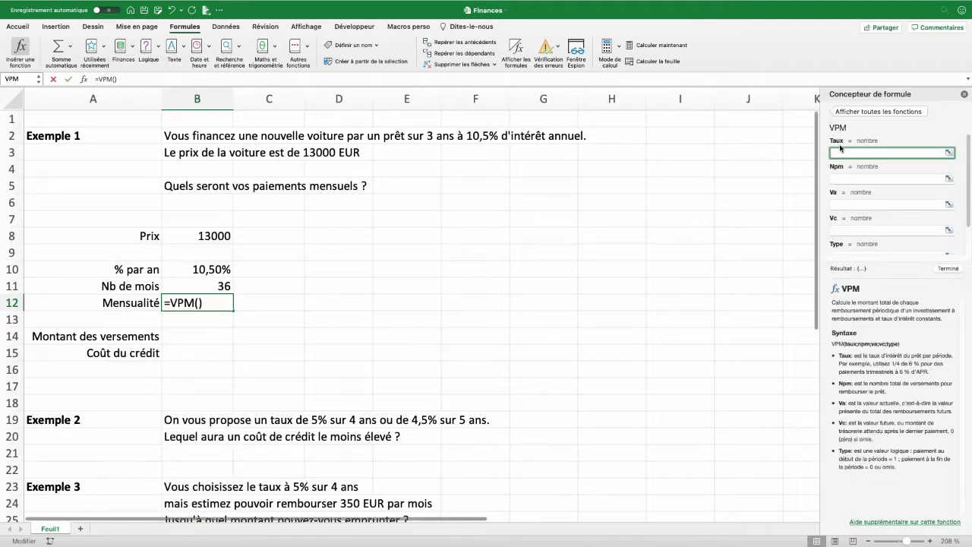
click(198, 274)
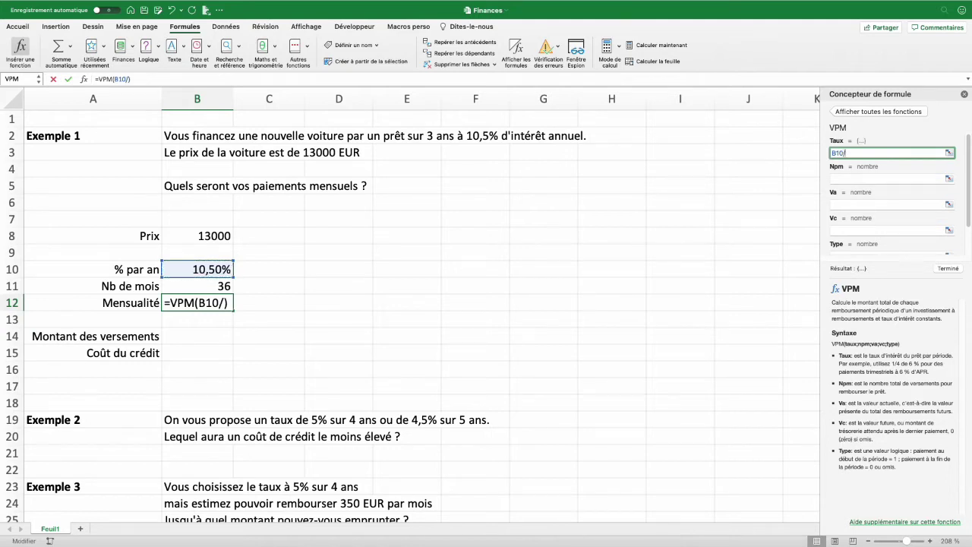
click(846, 179)
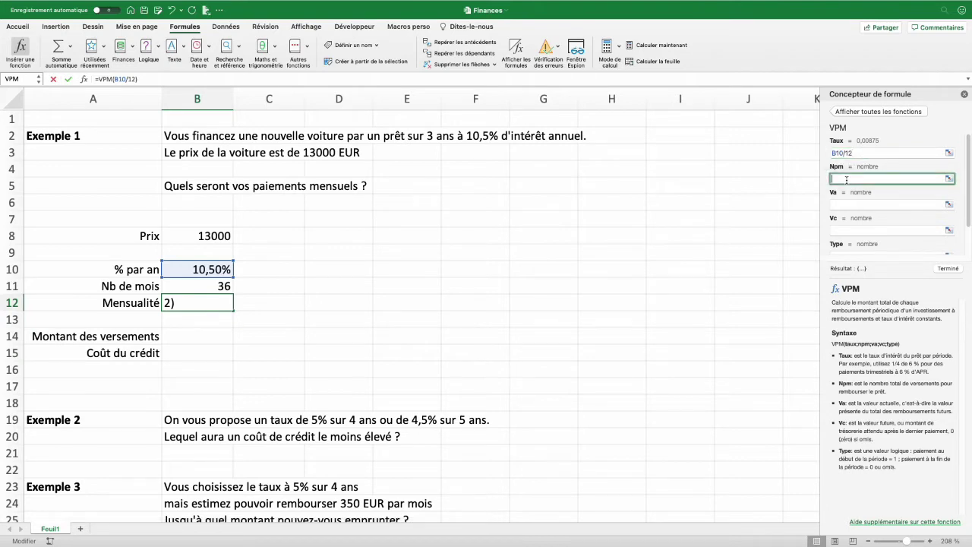
click(221, 287)
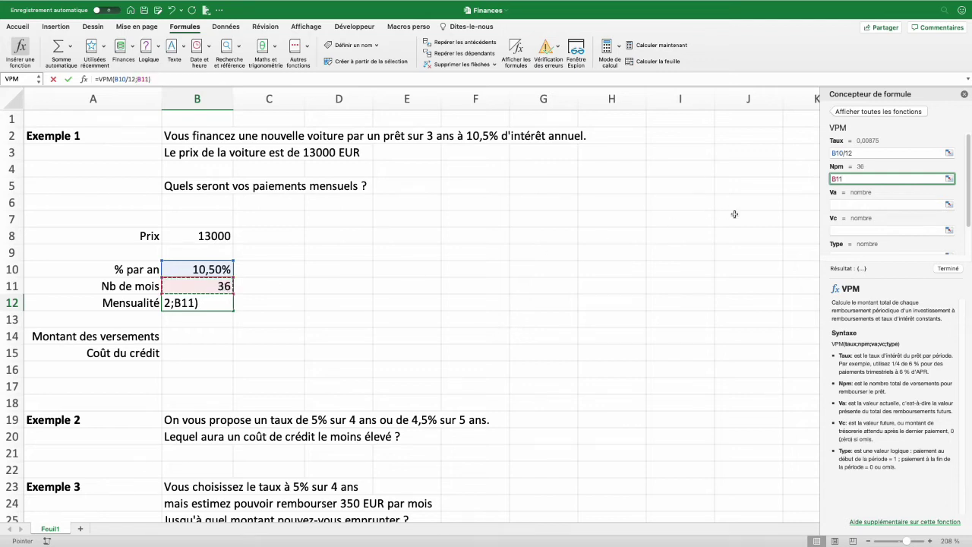
click(847, 204)
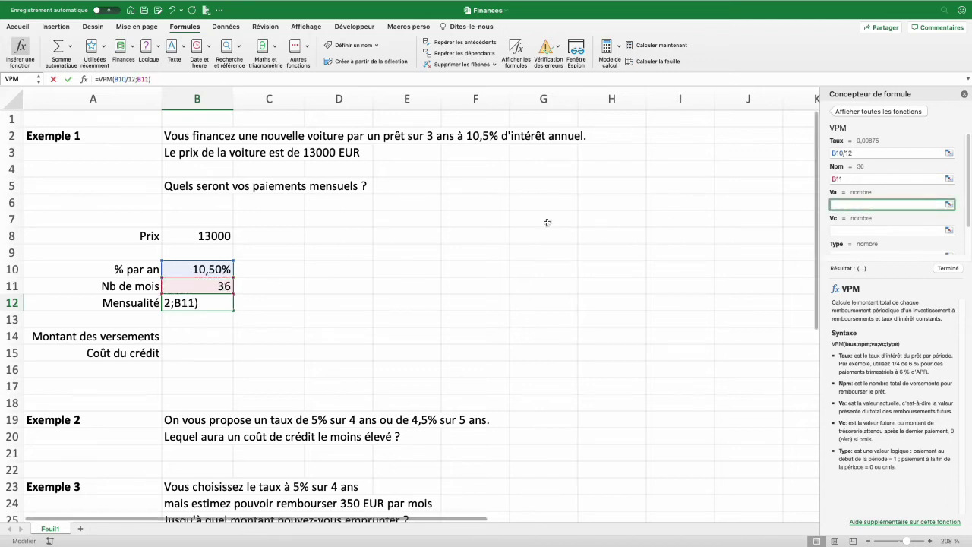
click(204, 237)
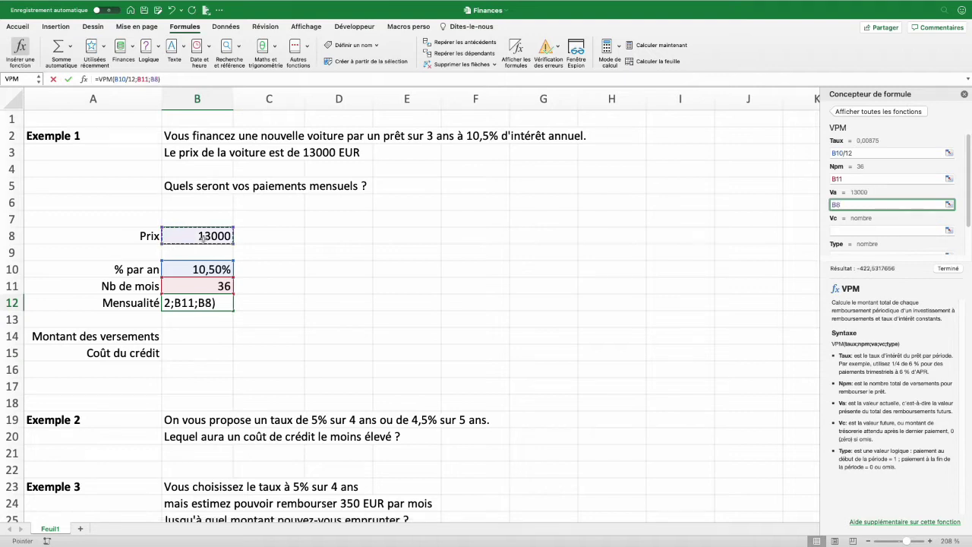
click(834, 229)
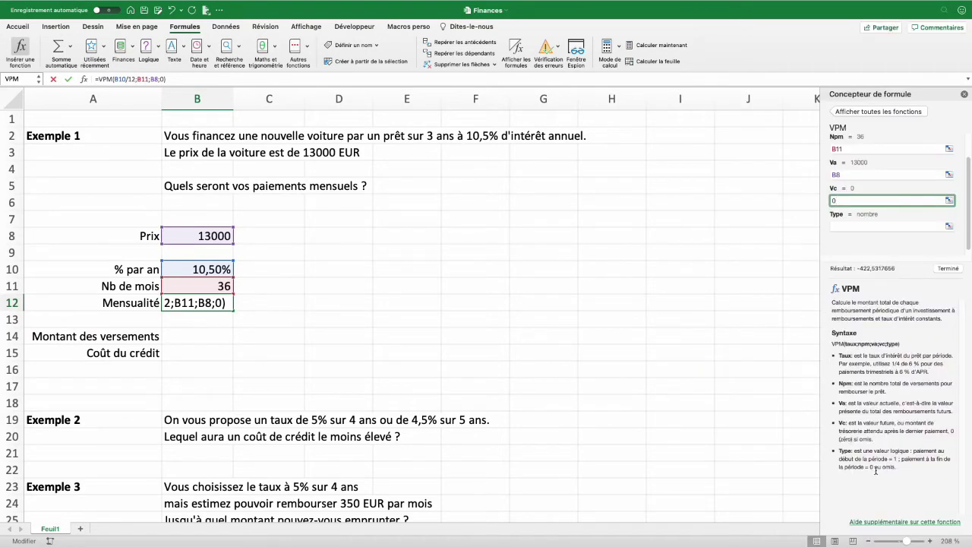
click(840, 227)
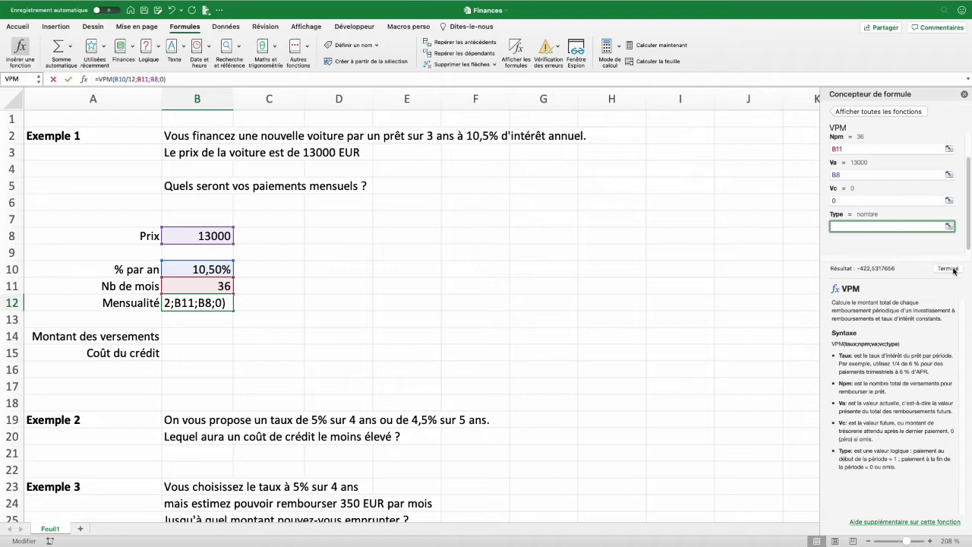
click(953, 269)
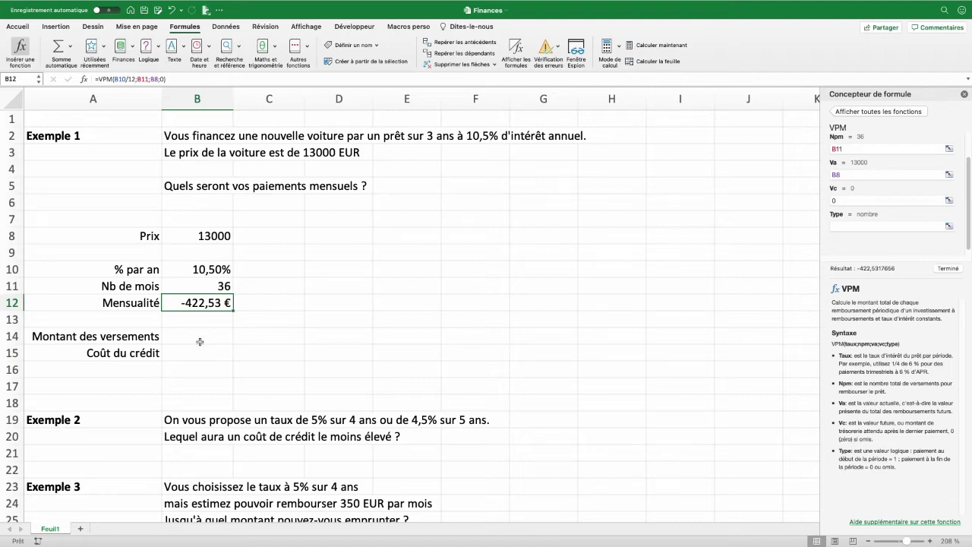
Enter total repayments =B11*B12 in B14, giving -15 211,14 €.
click(200, 342)
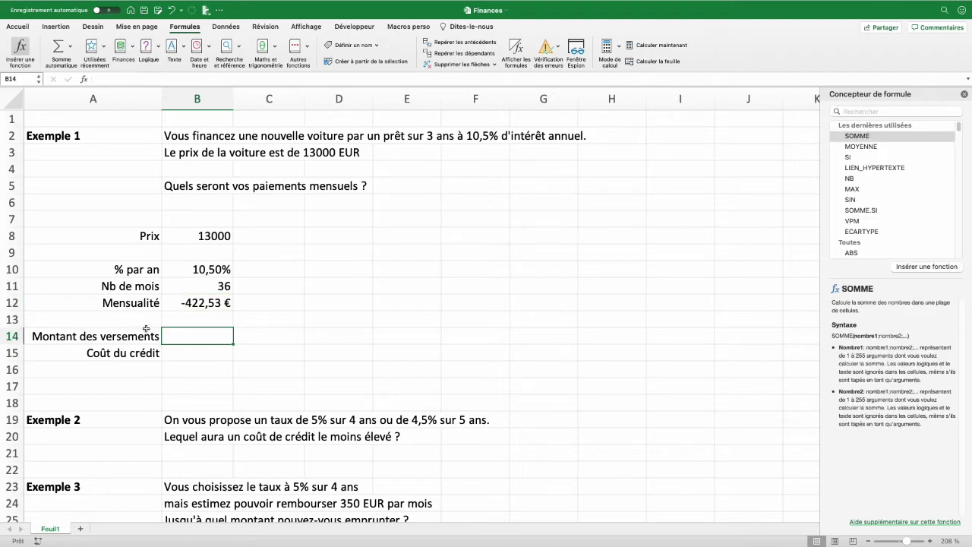
text(=)
click(209, 286)
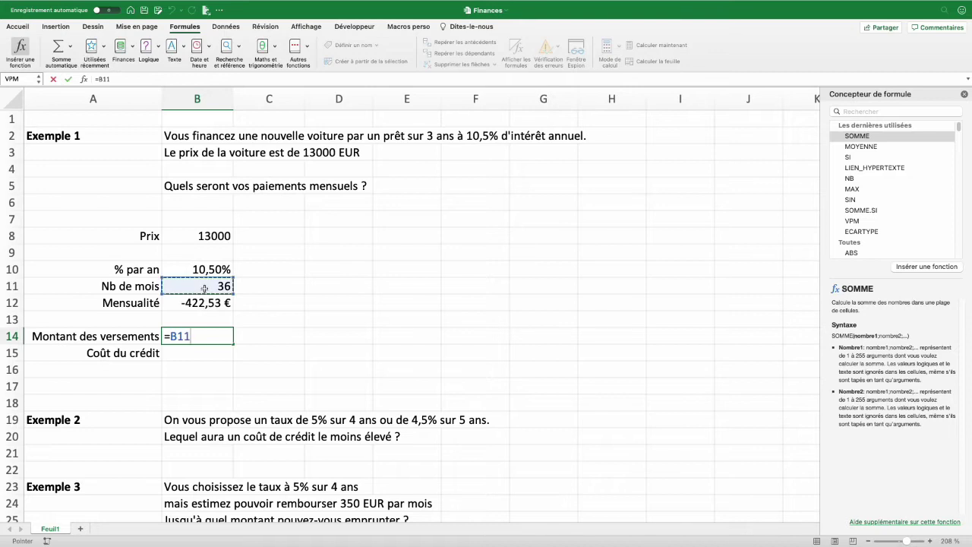
text(*)
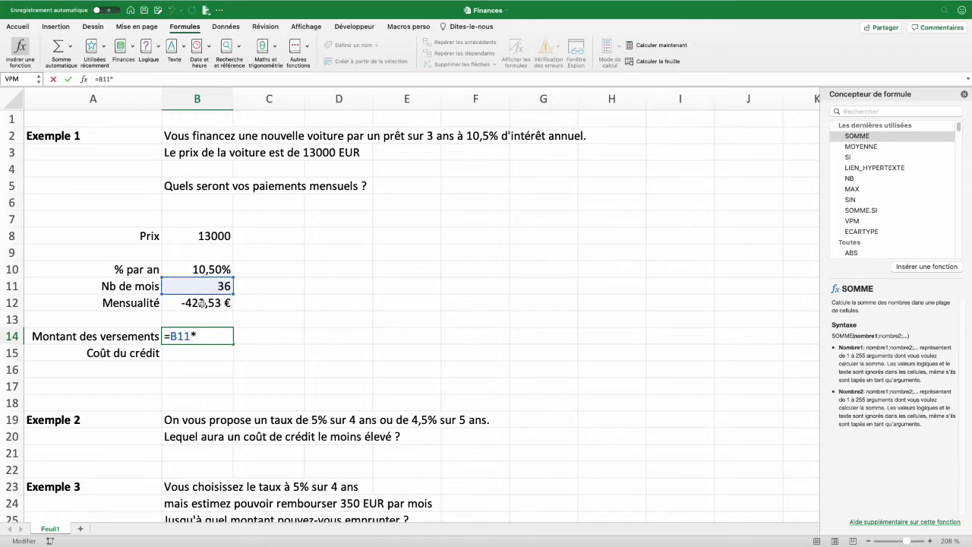
click(204, 302)
key(Return)
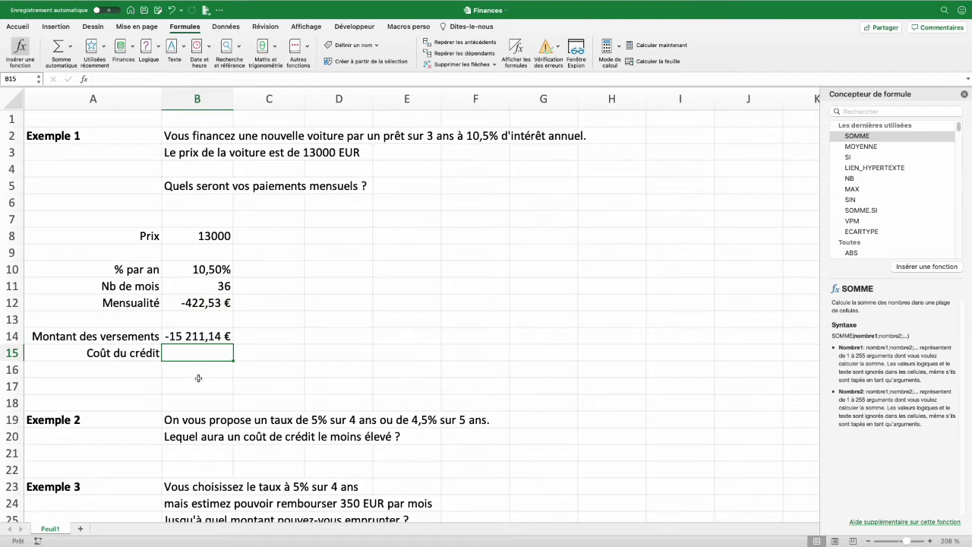
text(=)
Enter the credit cost =B14+B8 in B15, giving -2 211,14 €.
click(203, 336)
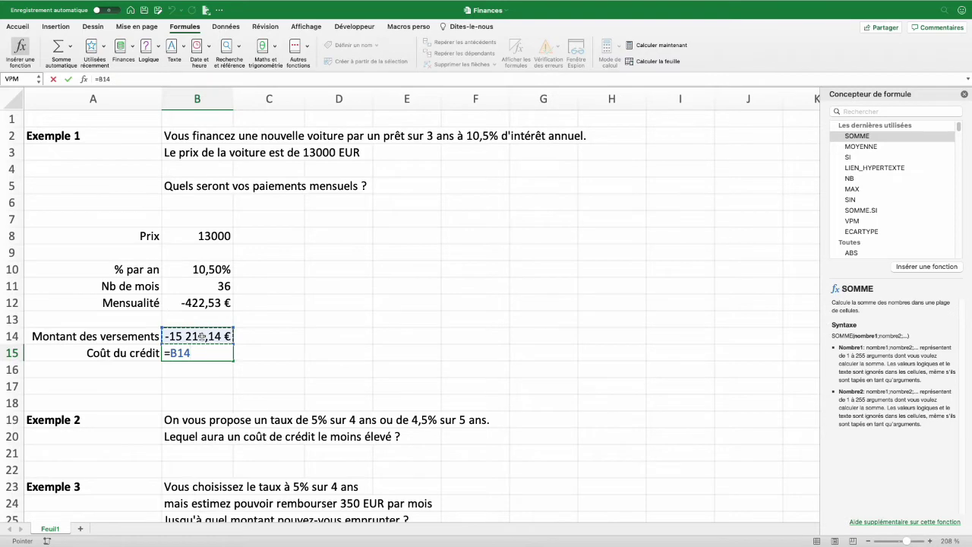
click(205, 236)
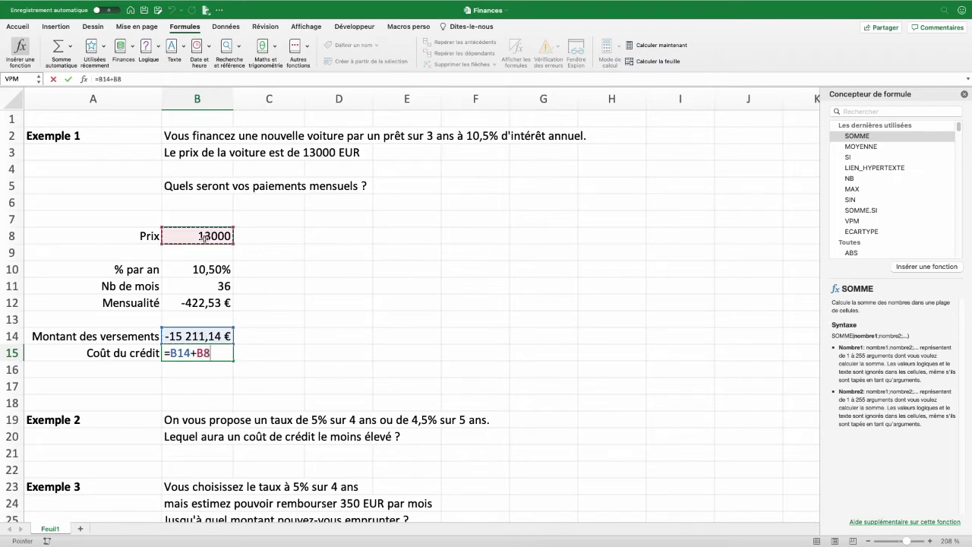
key(Return)
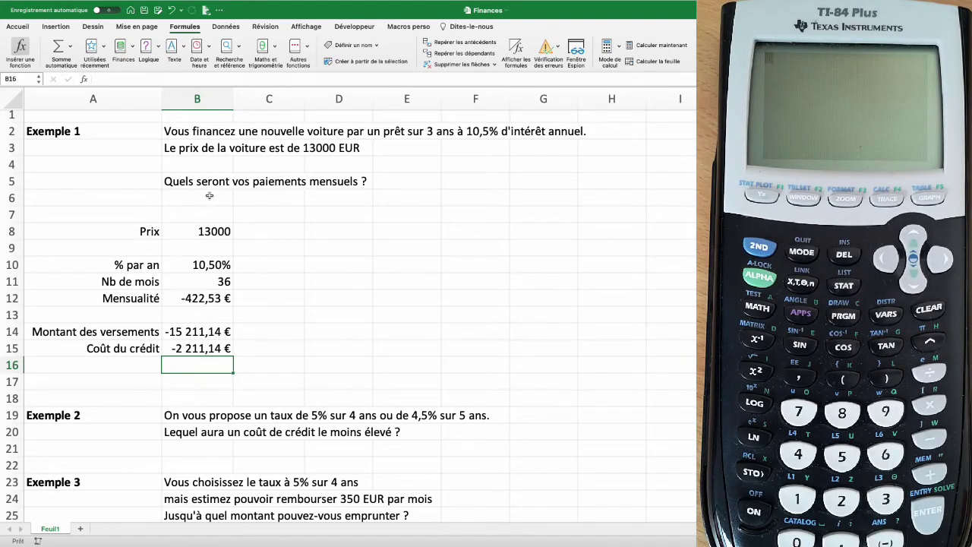
Review the =B14+B8 credit-cost formula, then select B19 at the Exemple 2 question.
scroll(210, 195, down, 2)
scroll(221, 199, down, 2)
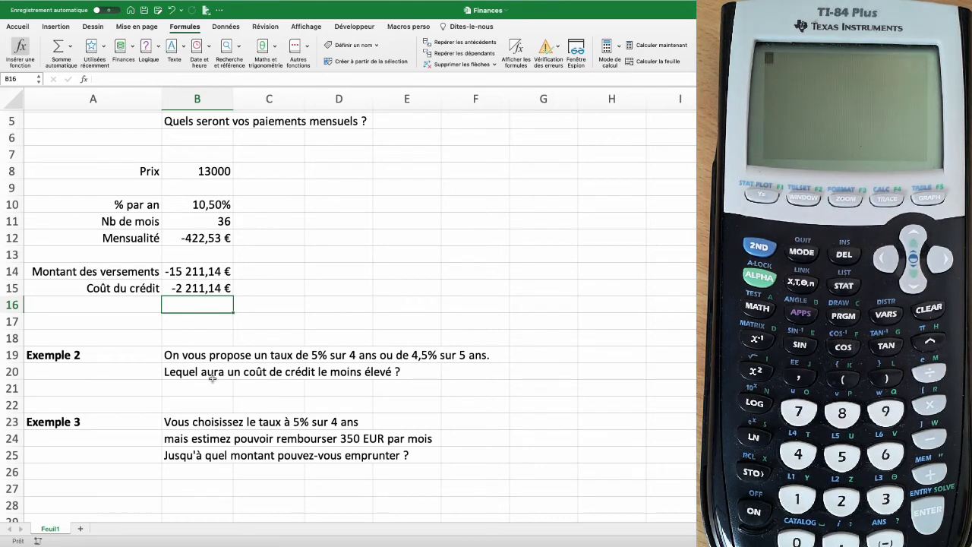
click(168, 293)
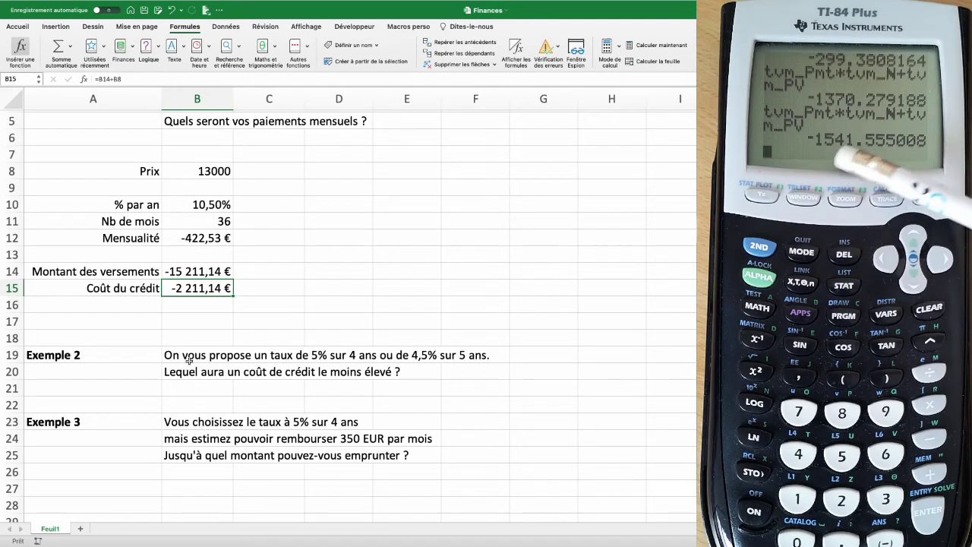
click(207, 357)
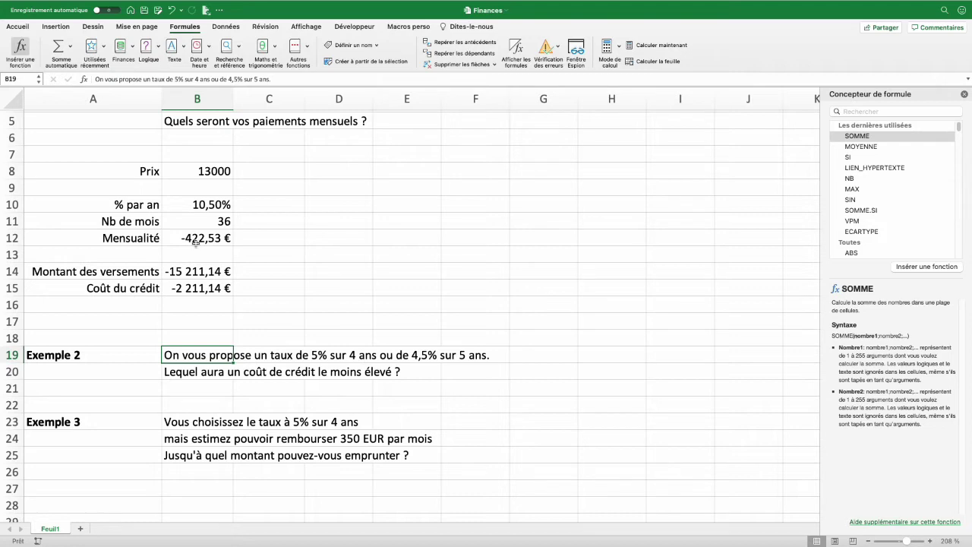
Inspect the rate, month count and VPM payment formula in B10–B12.
click(204, 205)
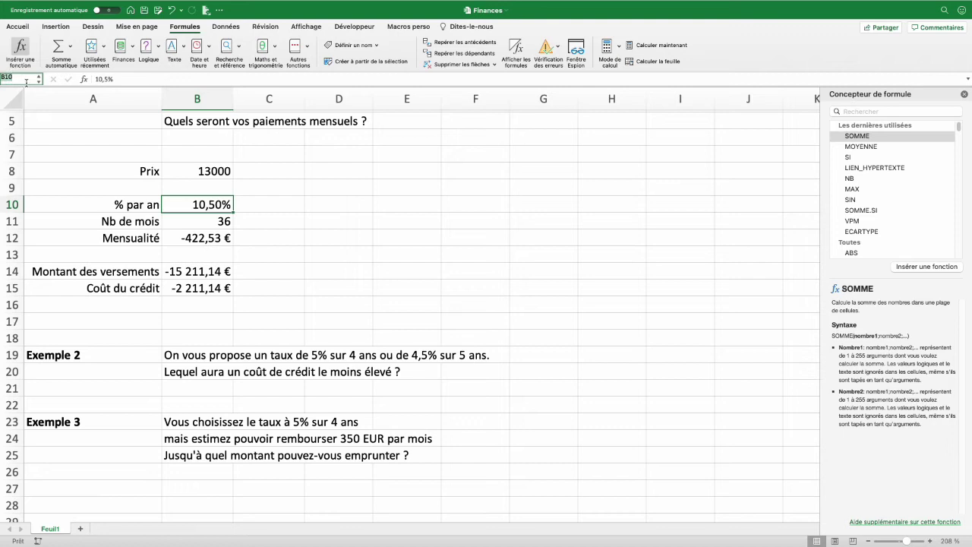
click(214, 223)
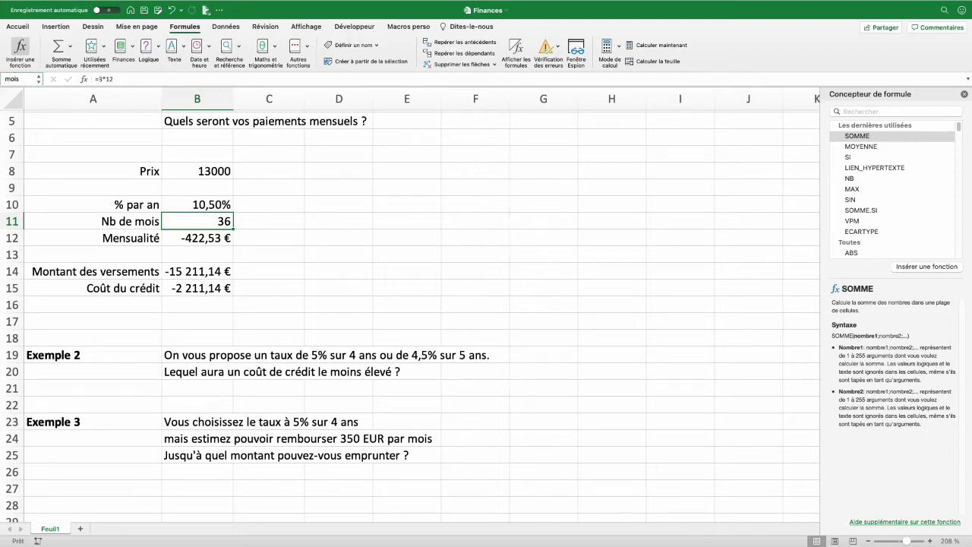
click(187, 238)
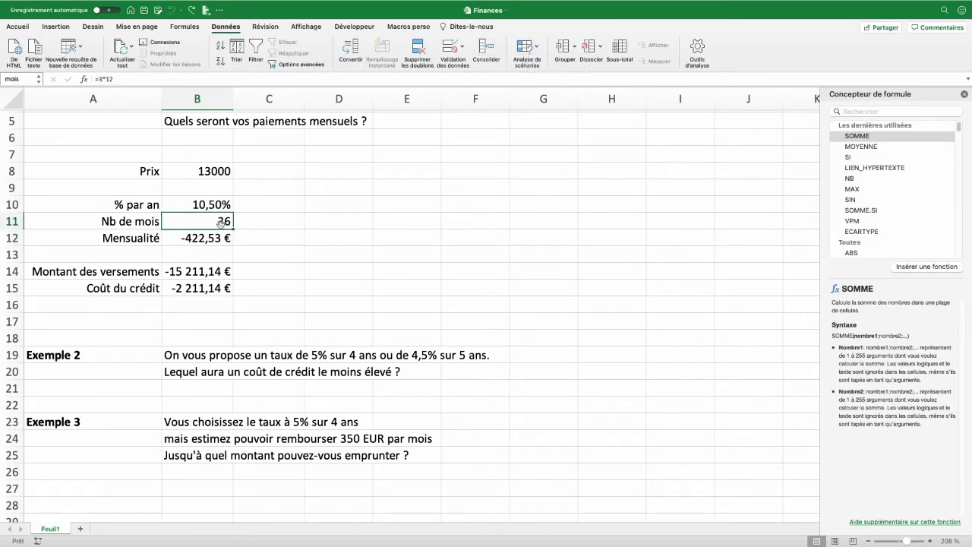
Replace B11's =3*12 with the fixed value 36, then select B10:B11.
double_click(215, 222)
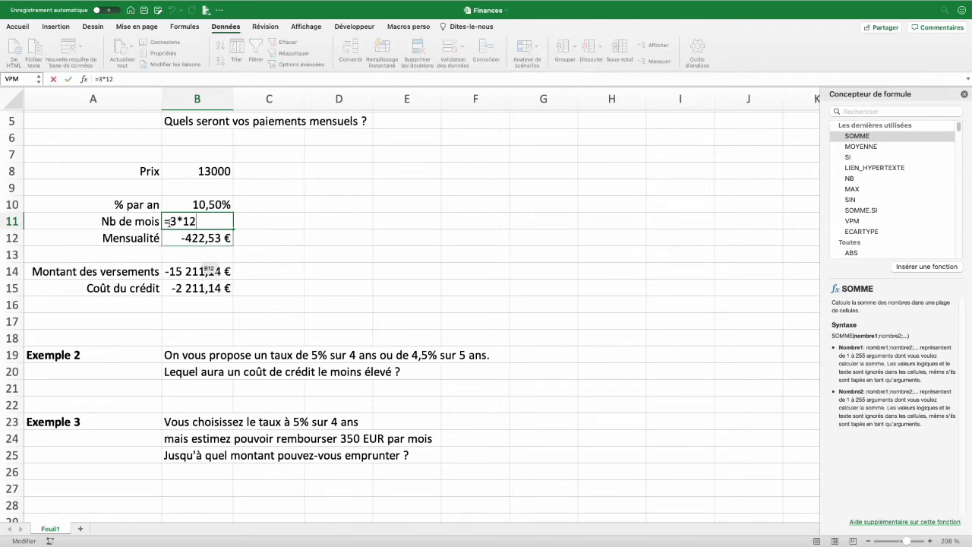
key(Escape)
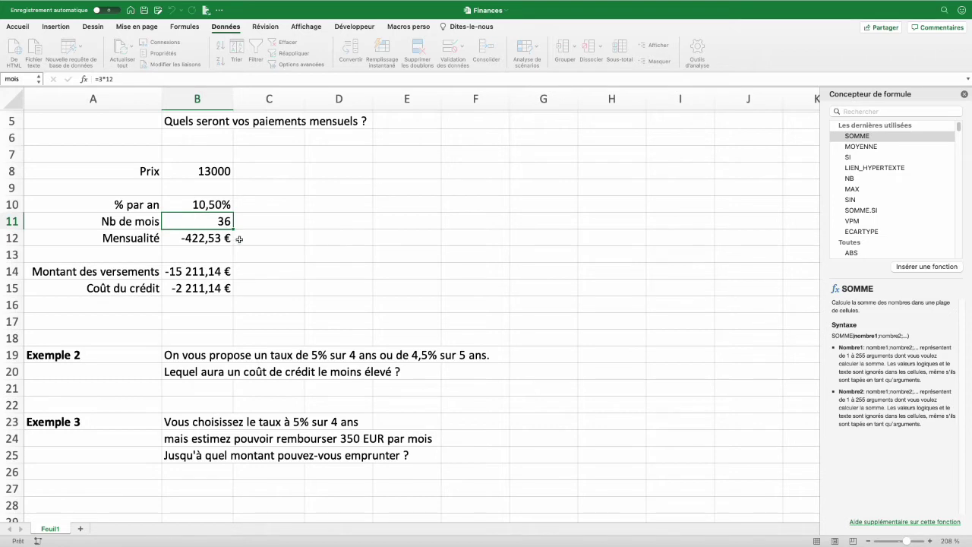
text(36)
key(Return)
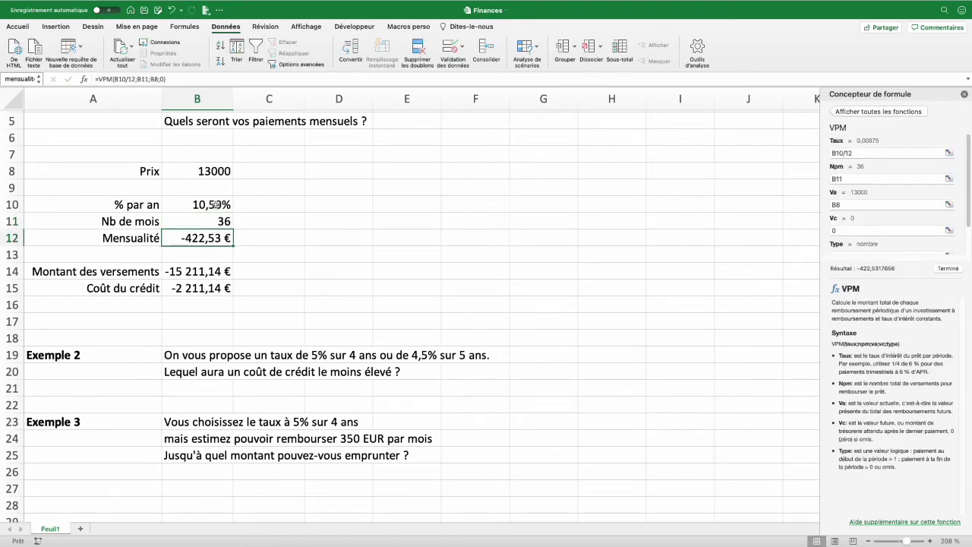
click(214, 204)
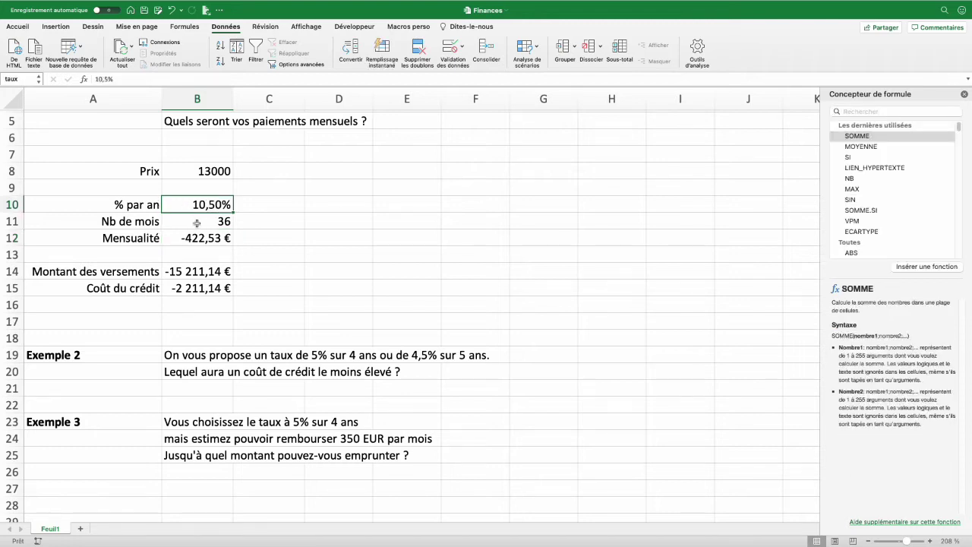
super+click(197, 222)
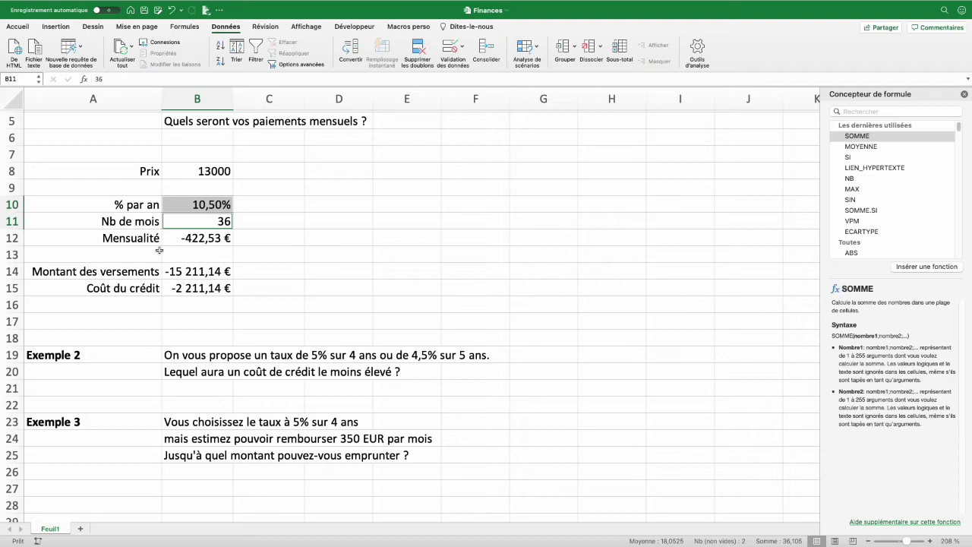
Add scenario Simulation 1 on B10:B11 with rate 5% and 48 months.
click(536, 50)
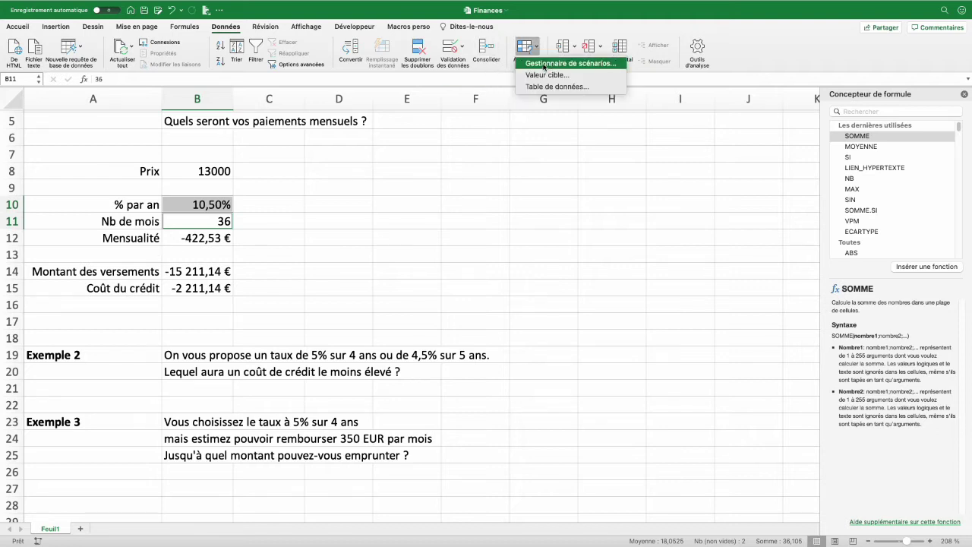
click(581, 65)
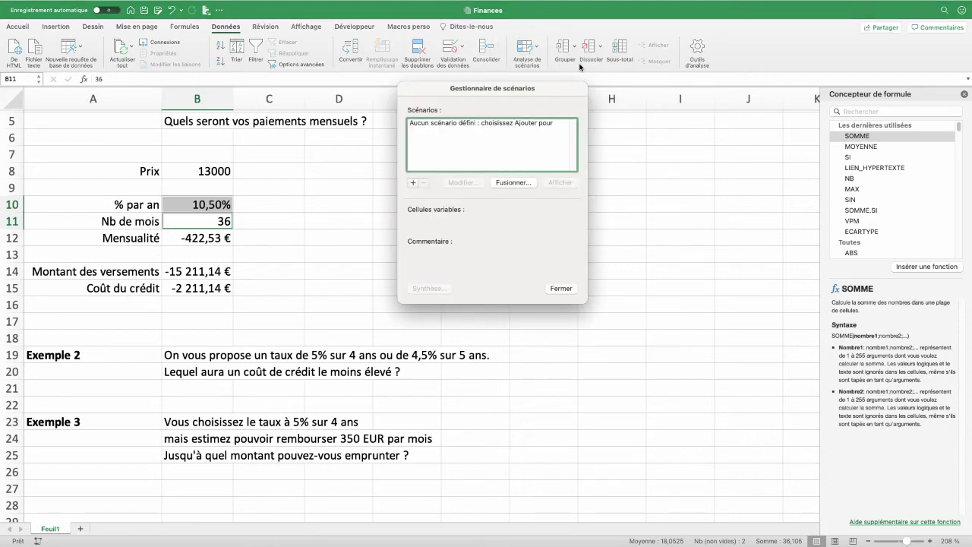
click(413, 183)
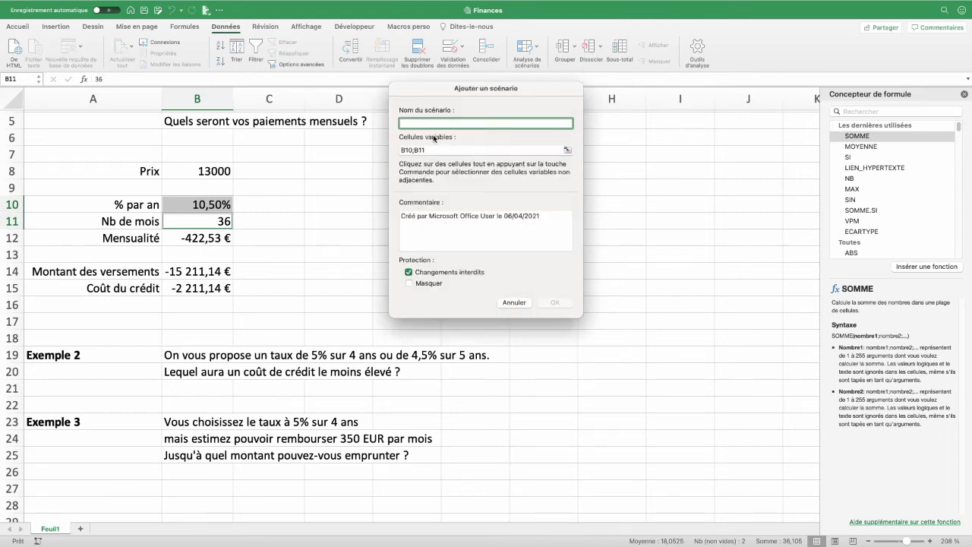
text(Simulation 1)
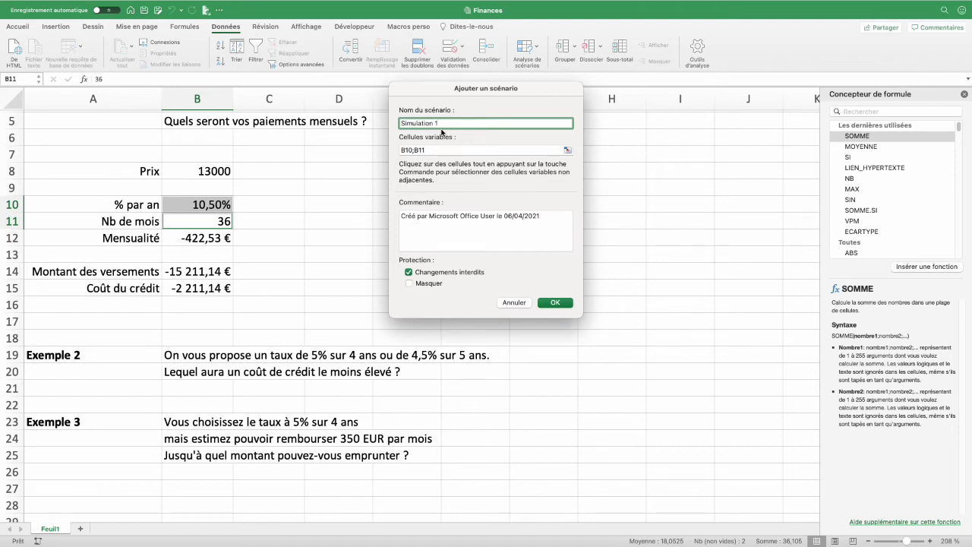
click(562, 304)
click(417, 140)
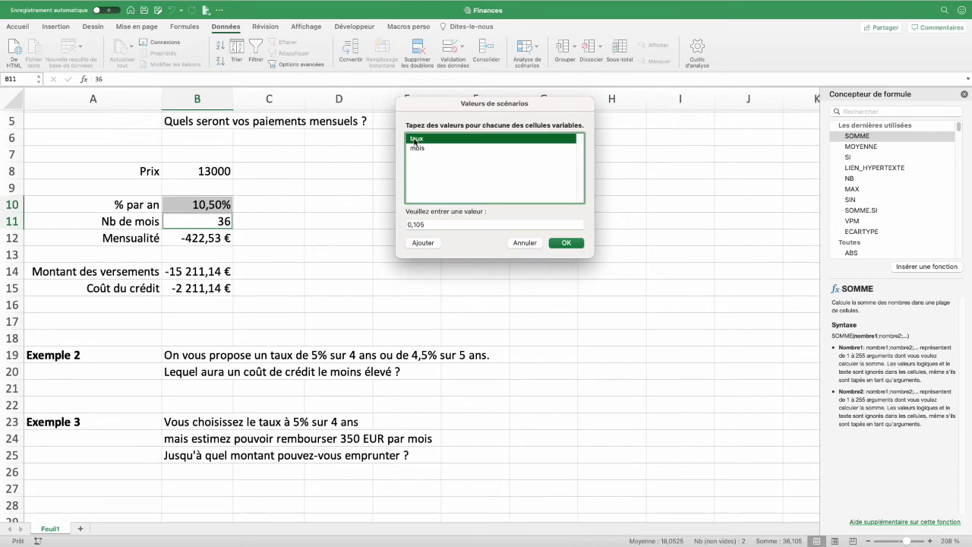
triple_click(431, 223)
text(5)
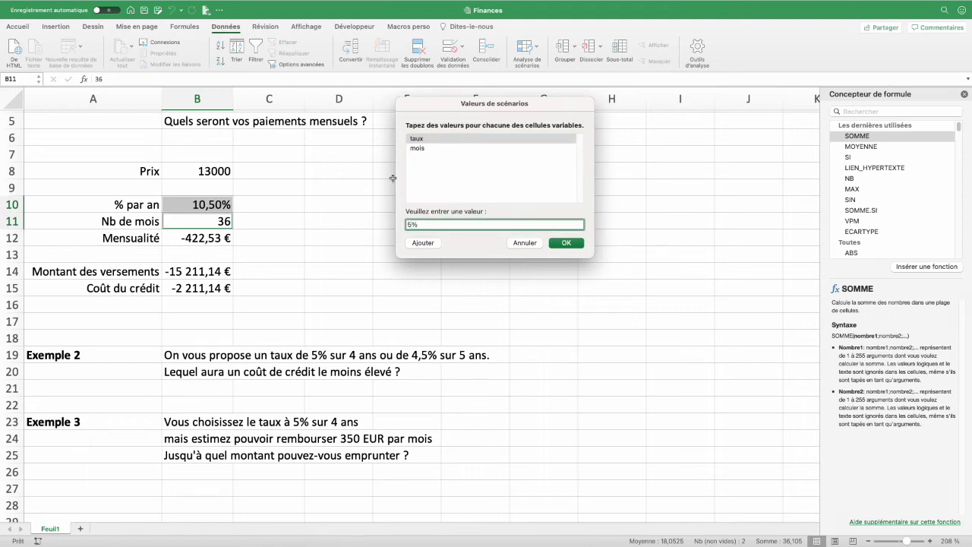
click(424, 150)
text(48)
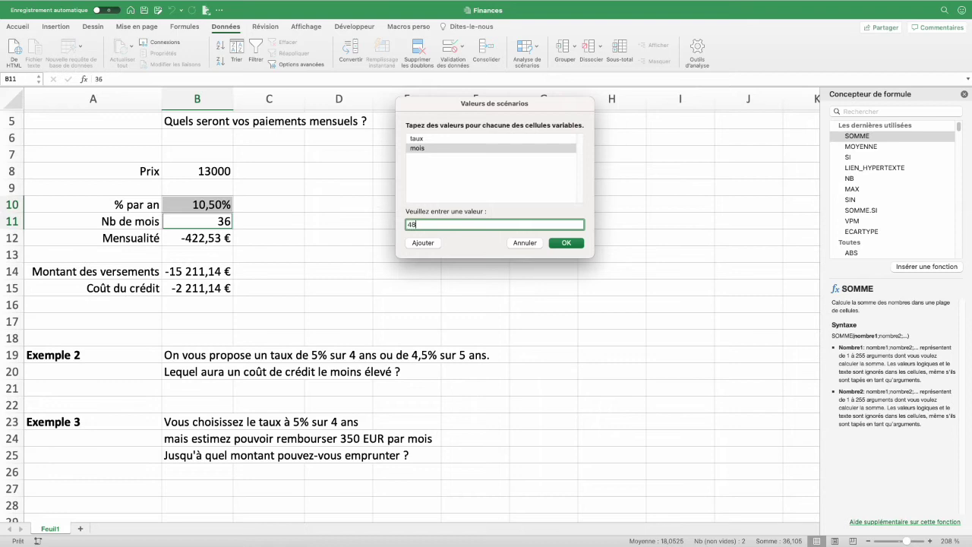
click(427, 243)
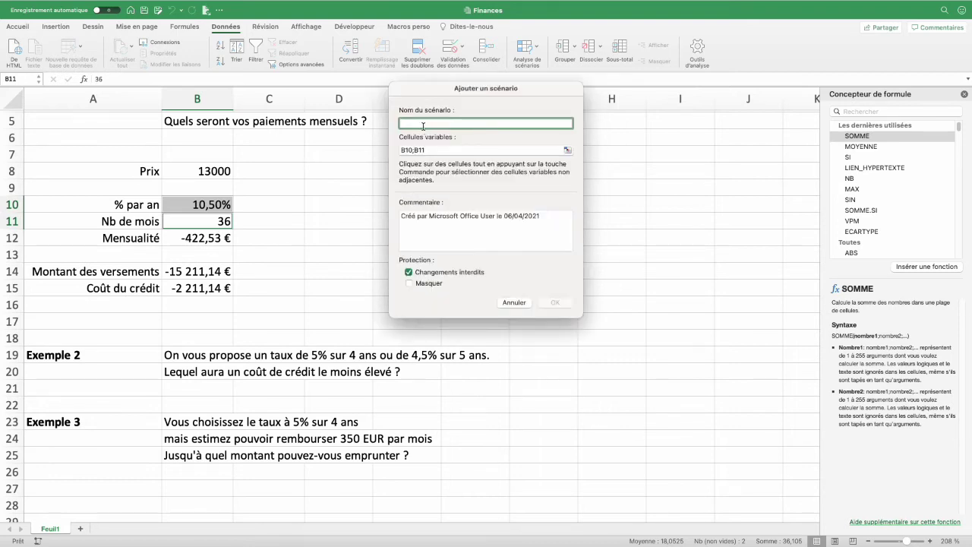
Add scenario Simulation 2 with 60 months.
text(Simulation 2)
click(555, 302)
click(423, 142)
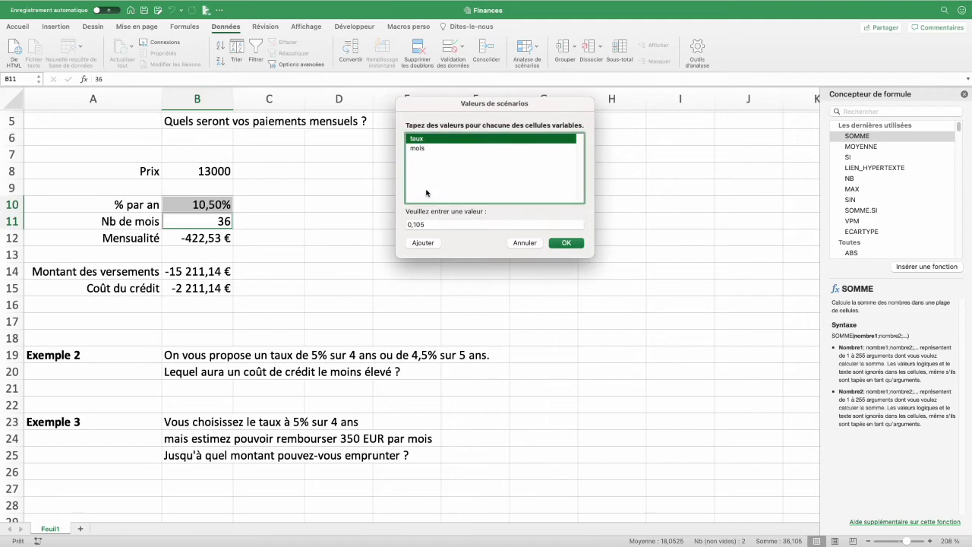
click(428, 223)
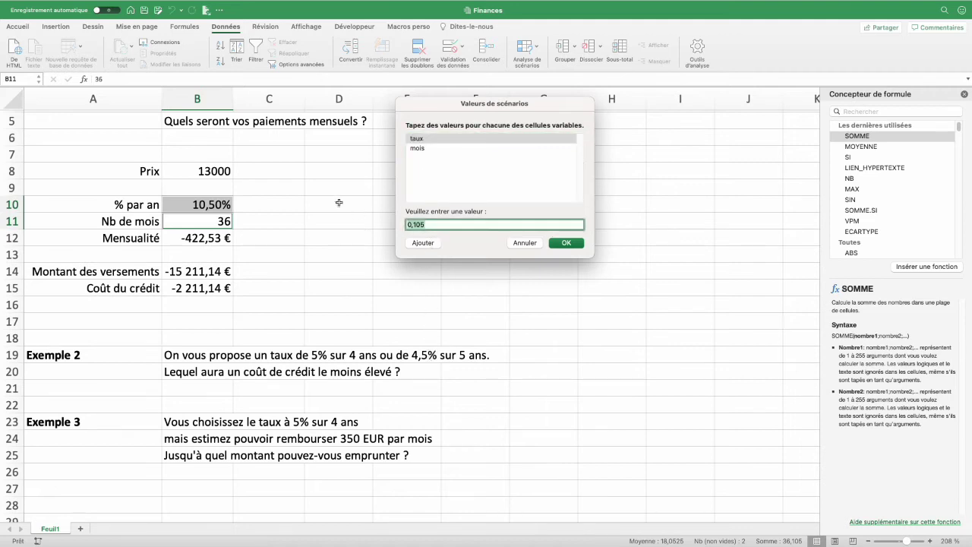
text(4)
key(Return)
text(60)
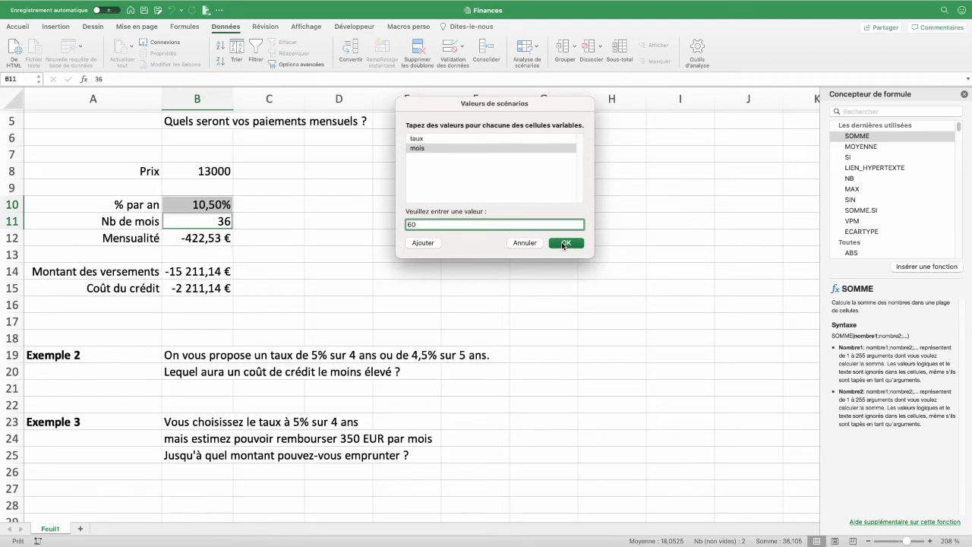
click(574, 249)
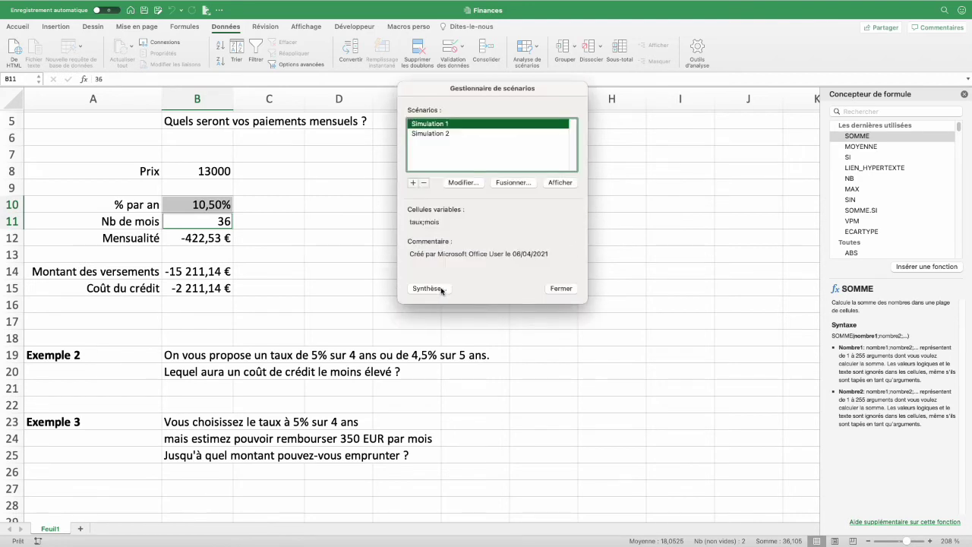
Generate a scenario summary sheet with B12 as the result cell.
click(427, 288)
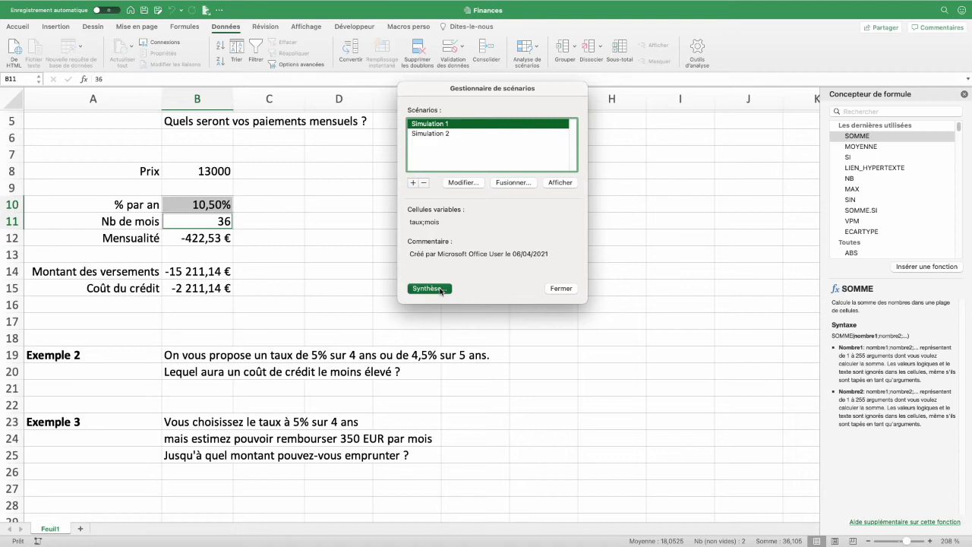
click(216, 240)
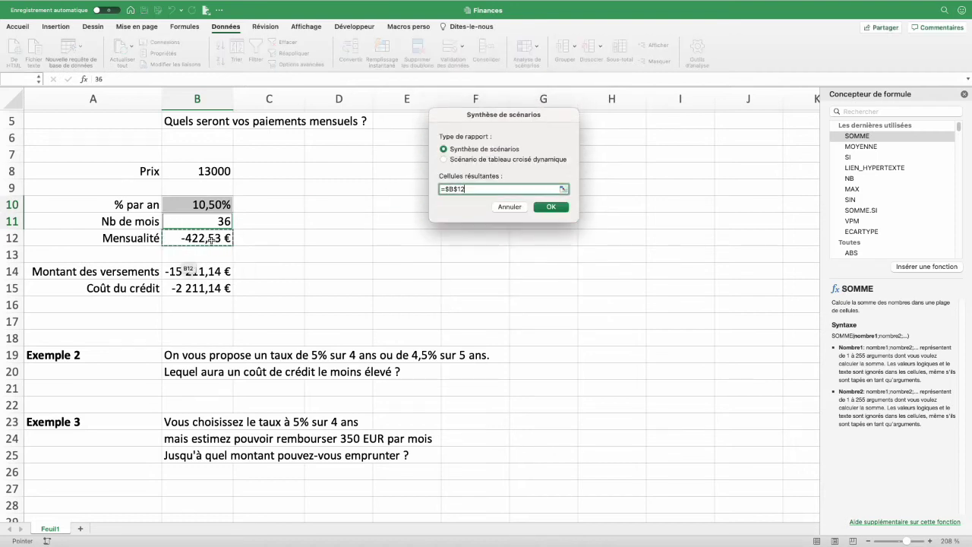
click(551, 207)
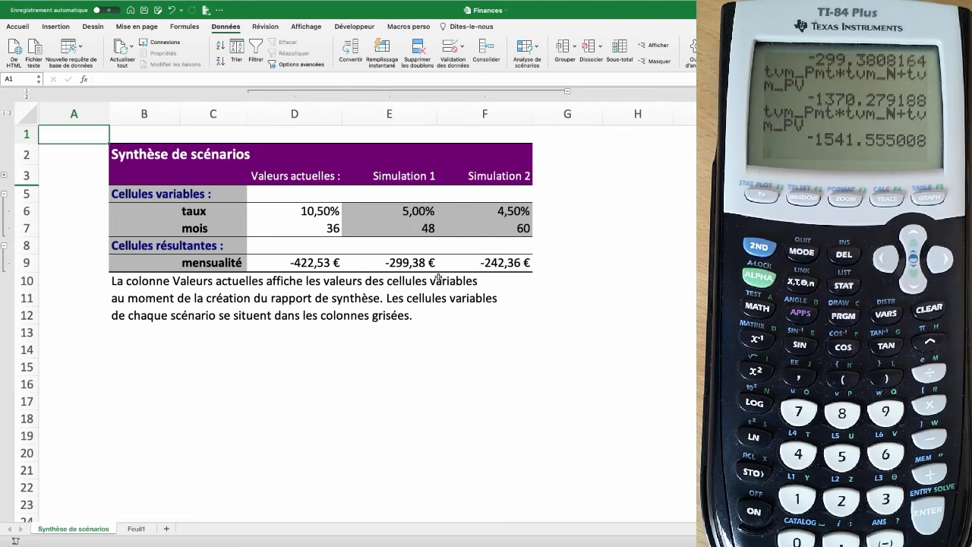
Enter =E7*E9+13000 in E14 for Simulation 1's credit cost, -1 370,28 €.
click(407, 354)
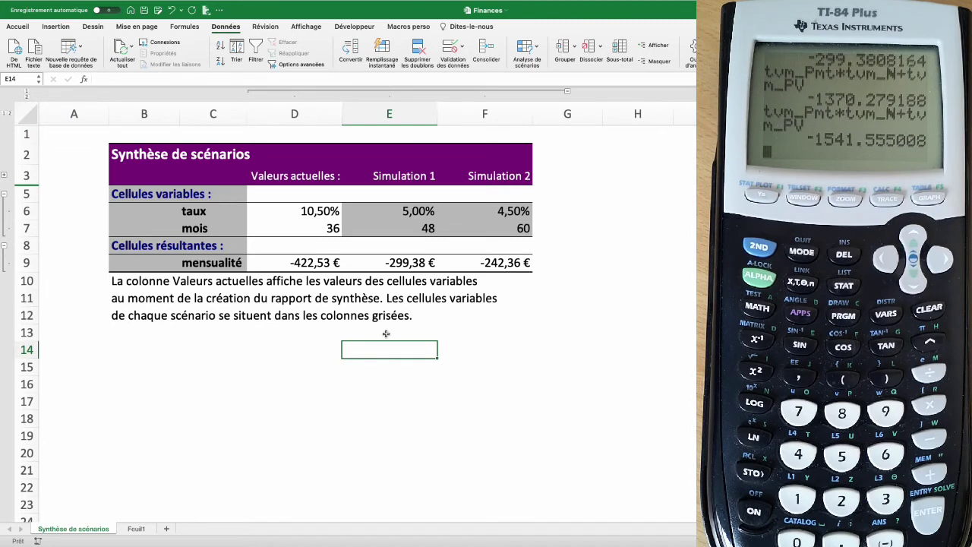
text(=)
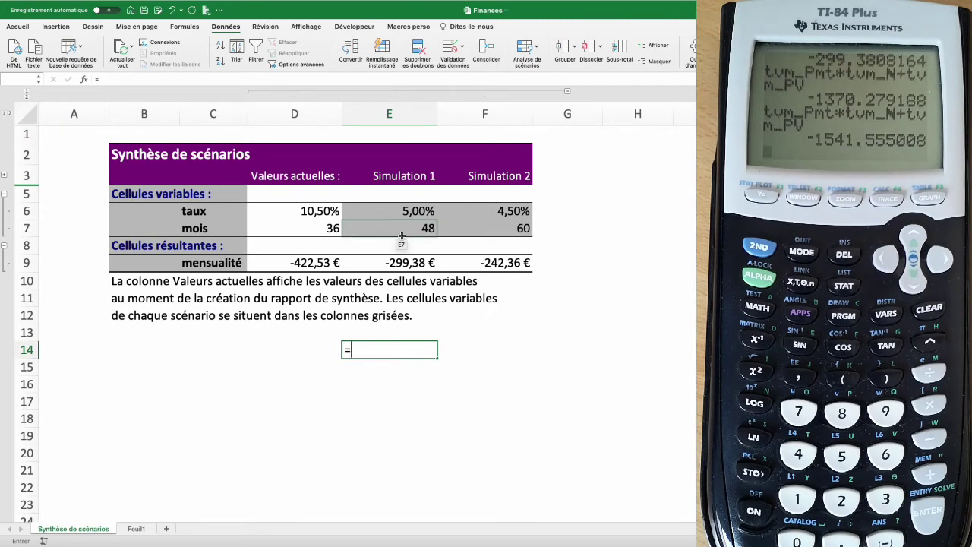
click(403, 232)
text(*)
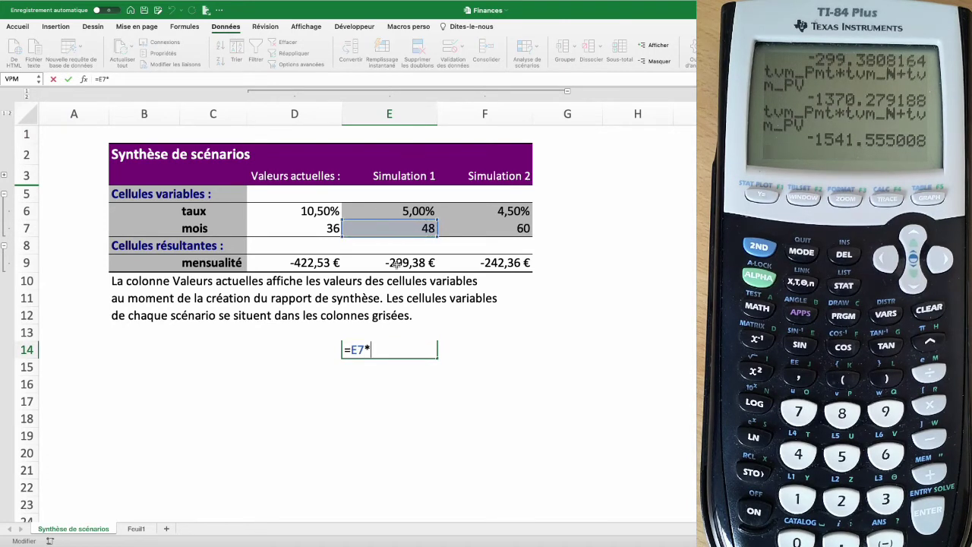
click(396, 263)
text(+13000)
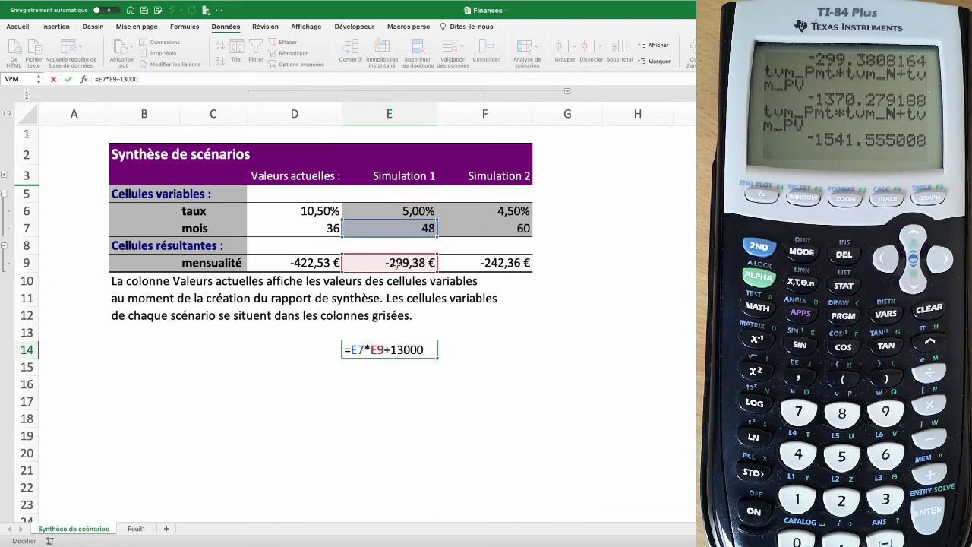
key(Return)
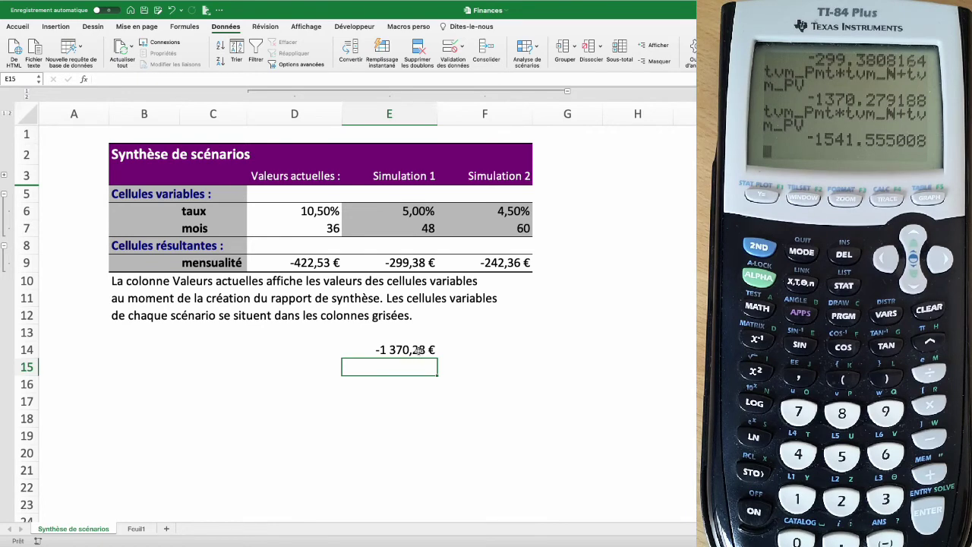
click(418, 349)
Copy the E14 credit-cost formula into column F, then select the price in B8.
drag(438, 357, 528, 357)
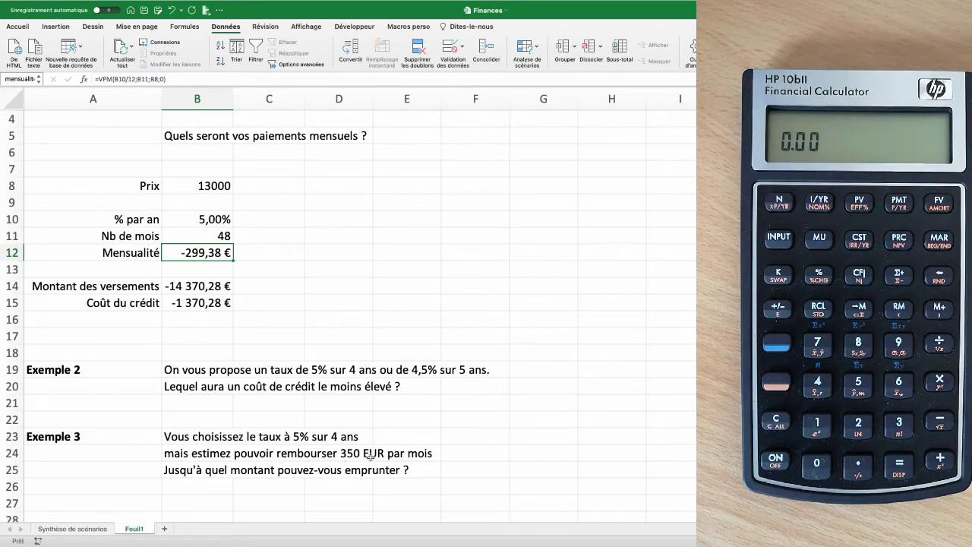
click(202, 186)
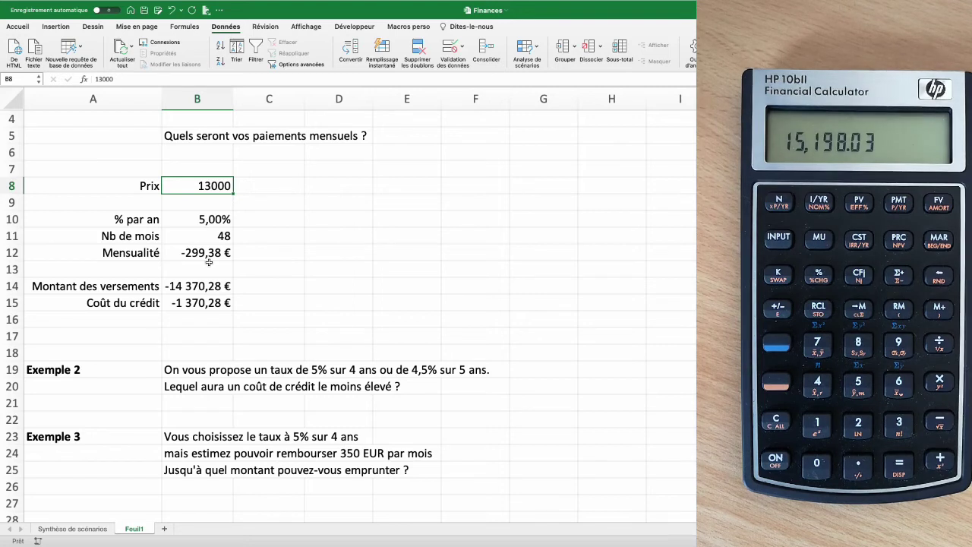
Goal Seek B12 to -350 by changing B8, setting the price to 15198,0346.
click(527, 48)
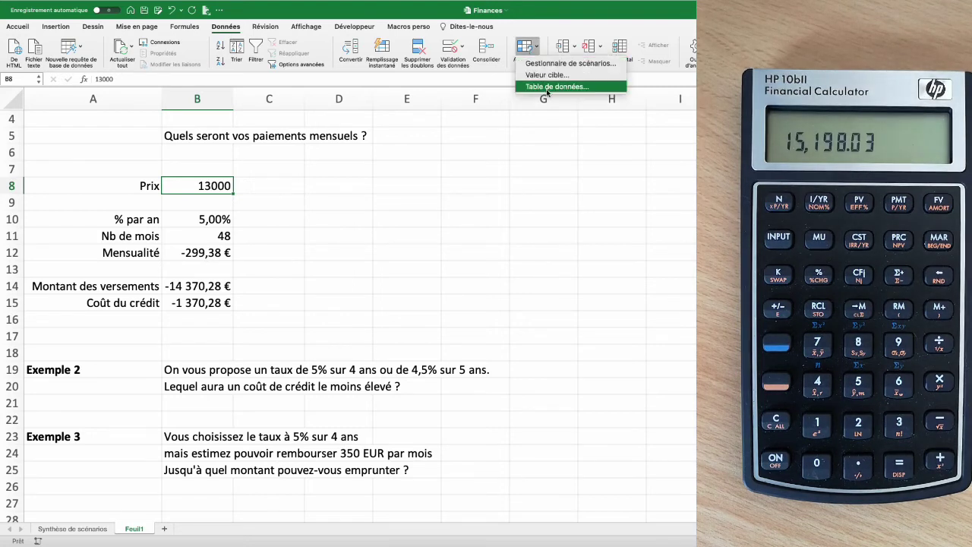
click(549, 74)
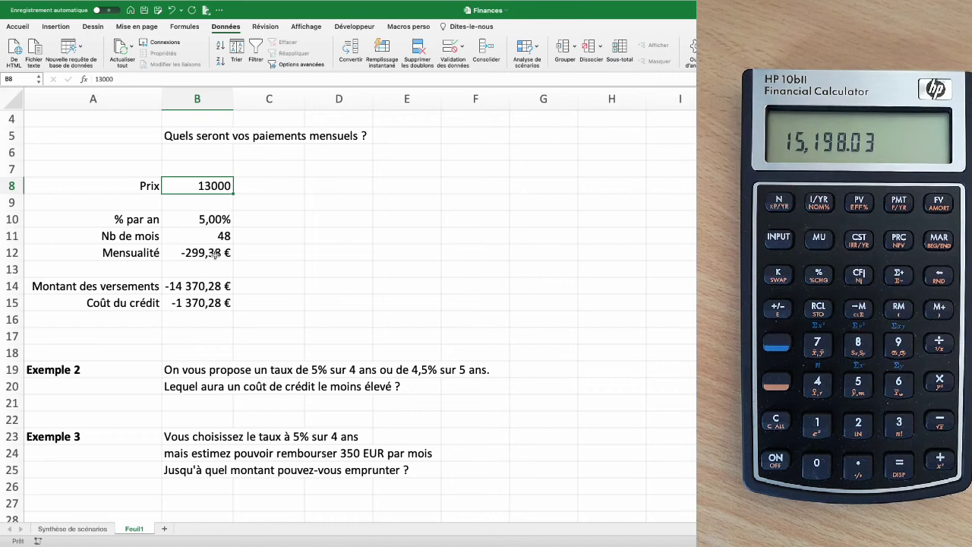
click(214, 256)
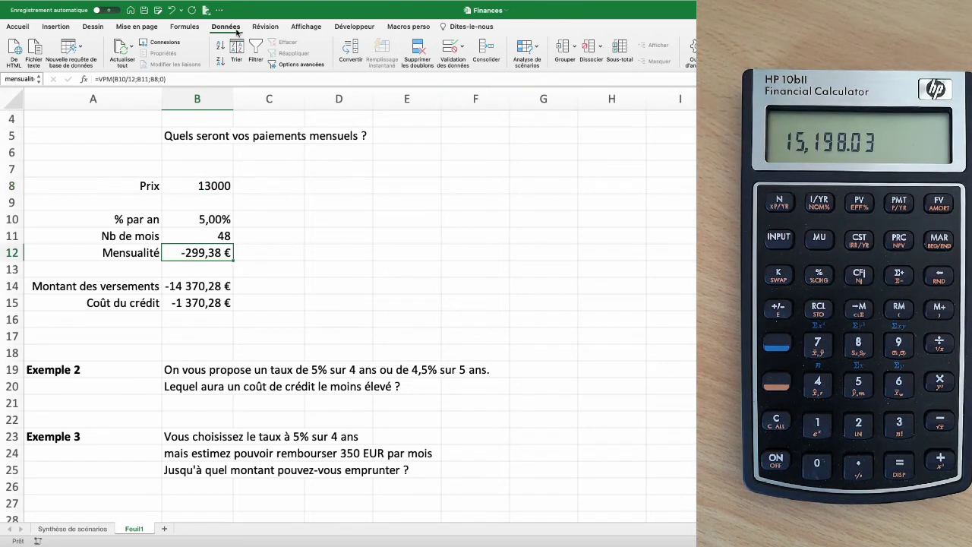
click(526, 47)
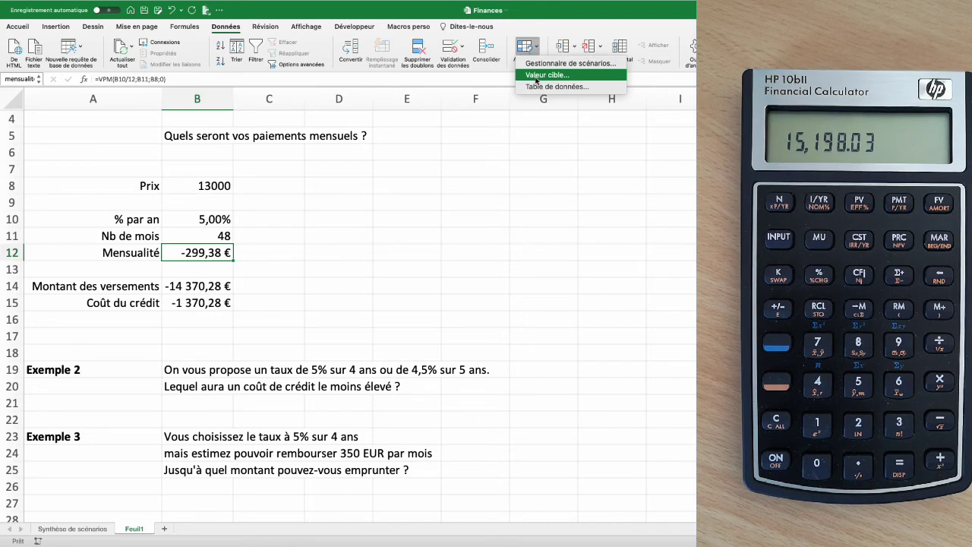
click(536, 75)
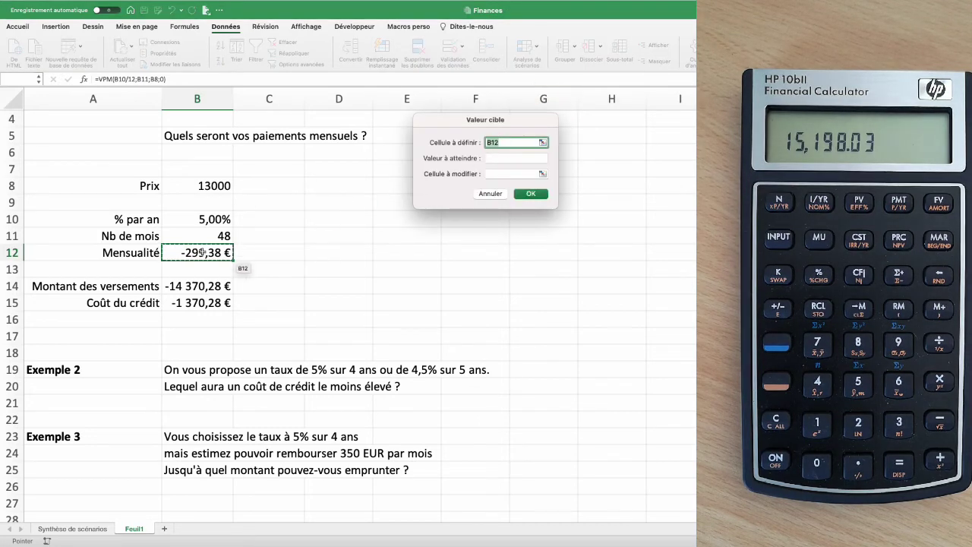
click(504, 157)
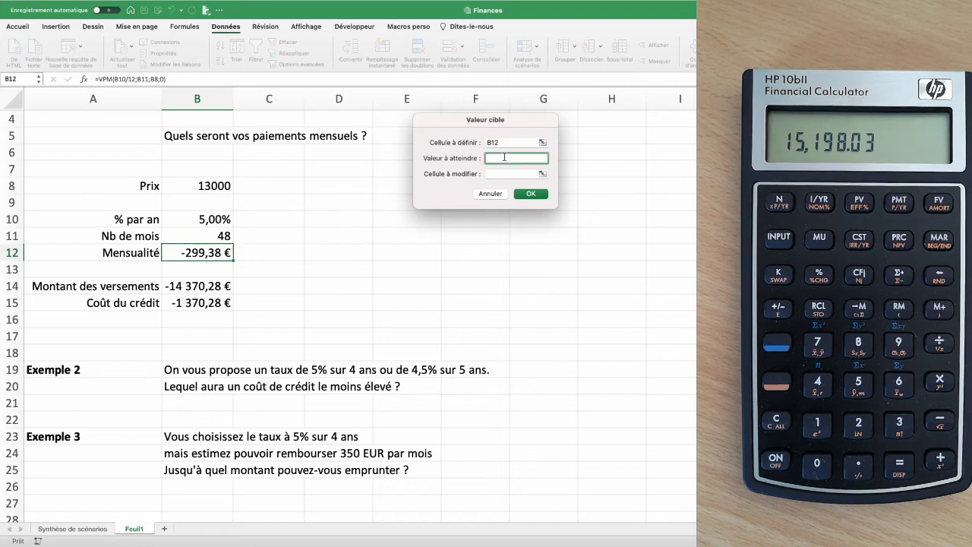
text(-350)
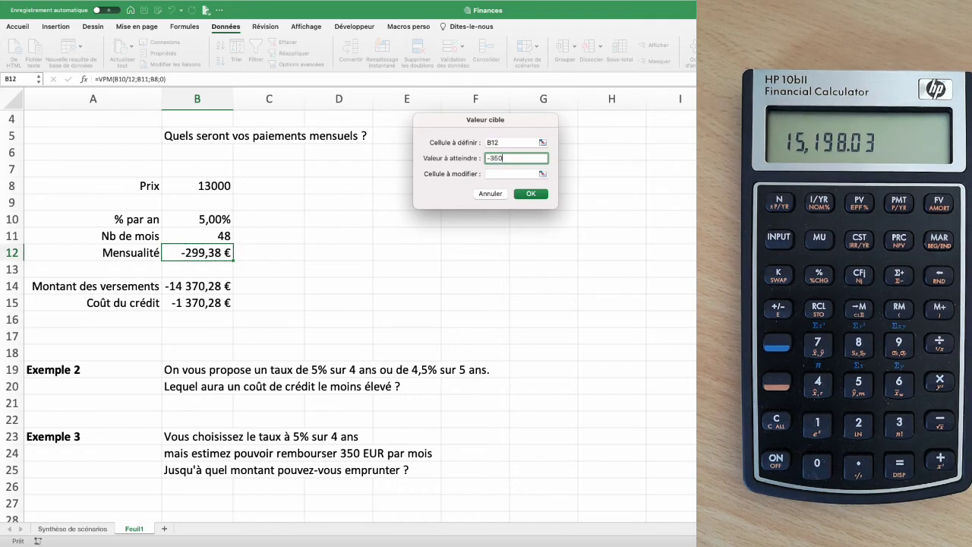
click(506, 174)
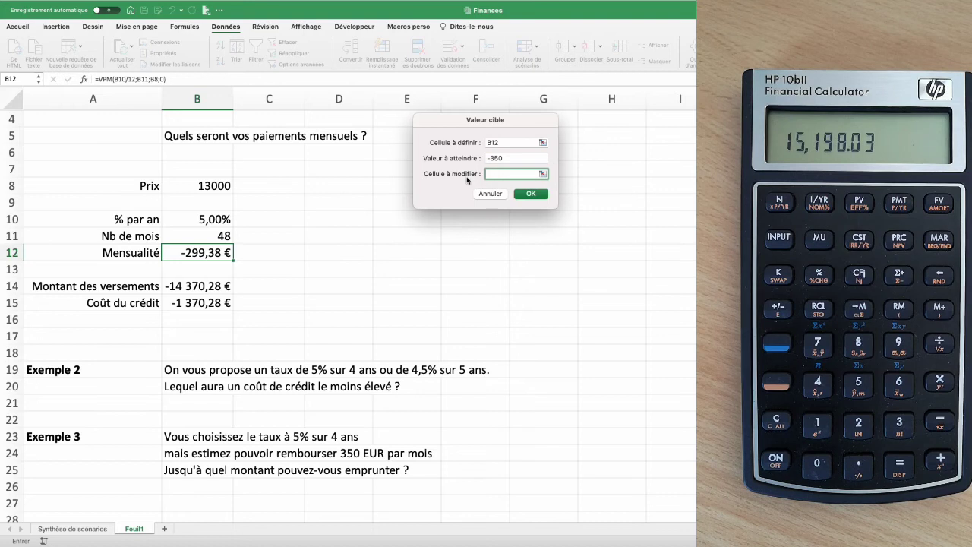
click(204, 186)
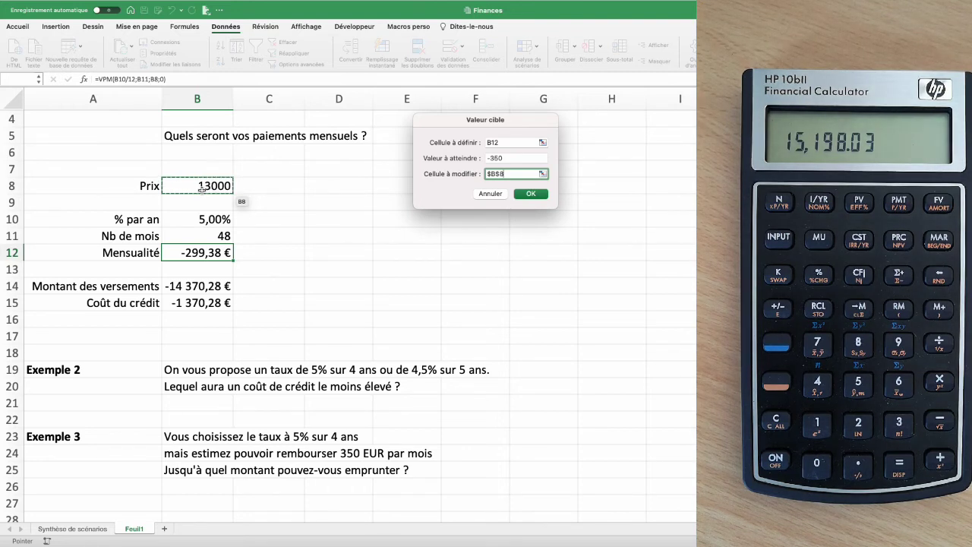
click(531, 194)
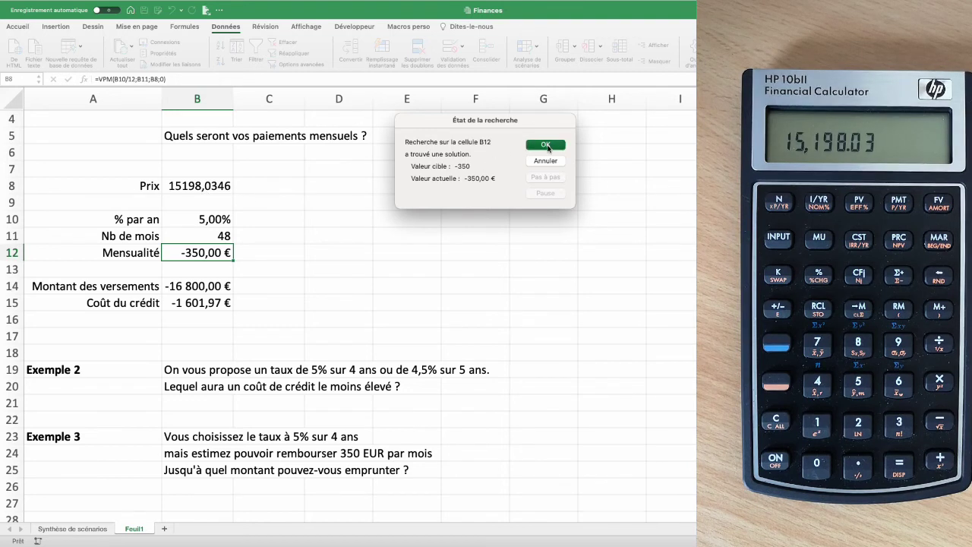
click(546, 145)
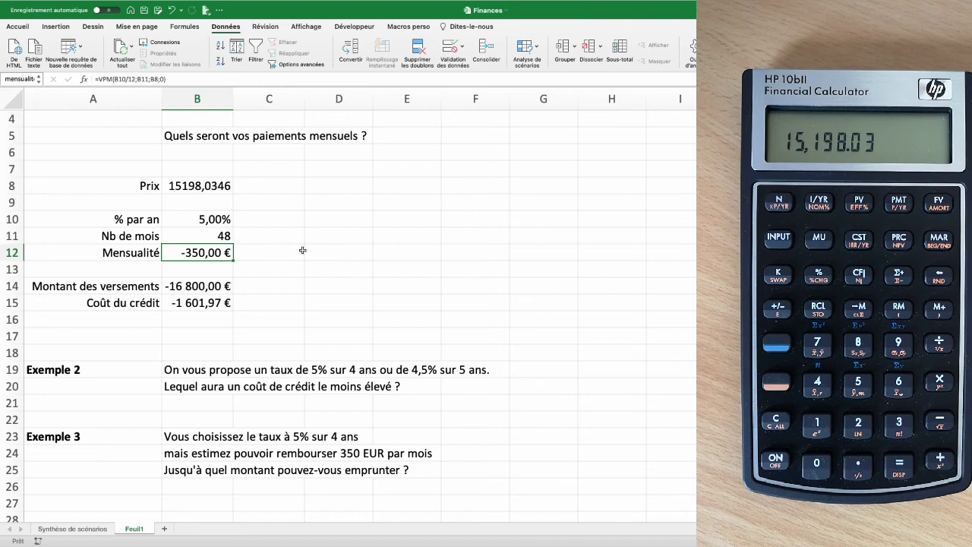